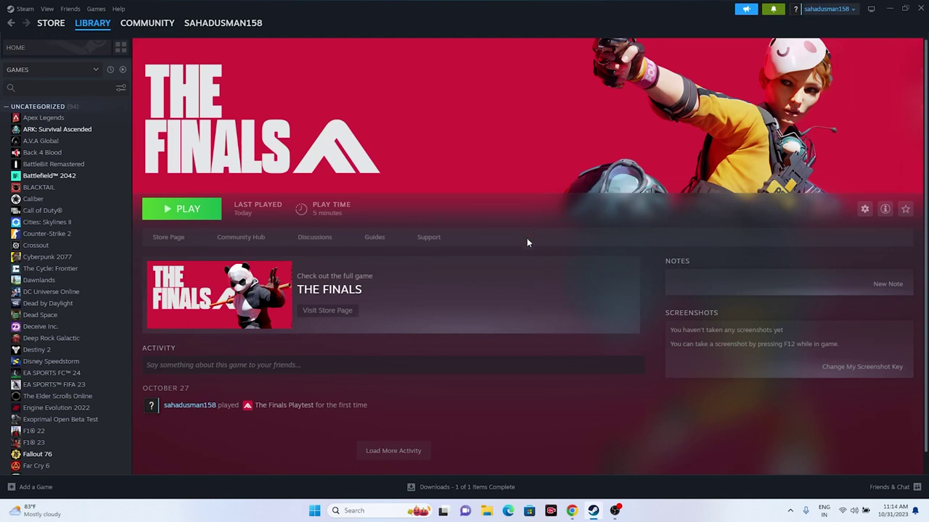
- Show the computer's power options, including Restart, and close them without choosing one
{"action": "left_click", "coordinate": [314, 513]}
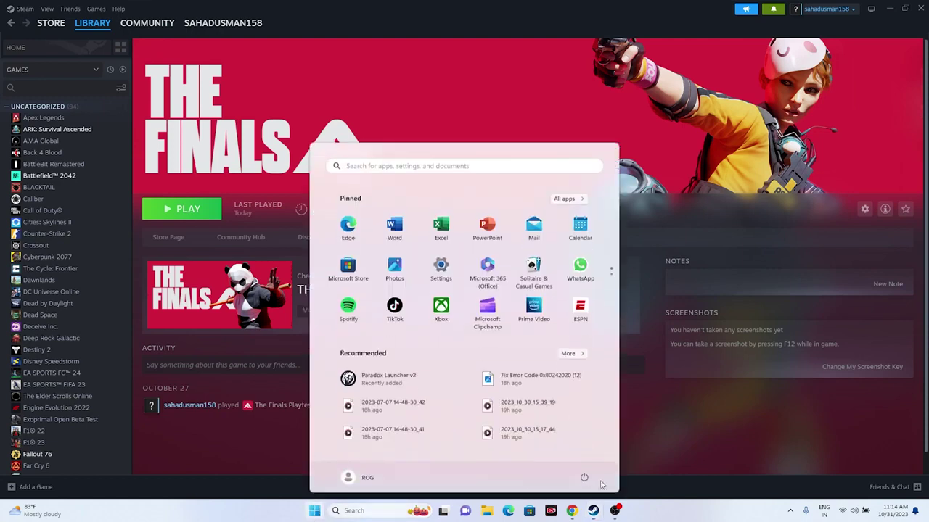
{"action": "left_click", "coordinate": [585, 478]}
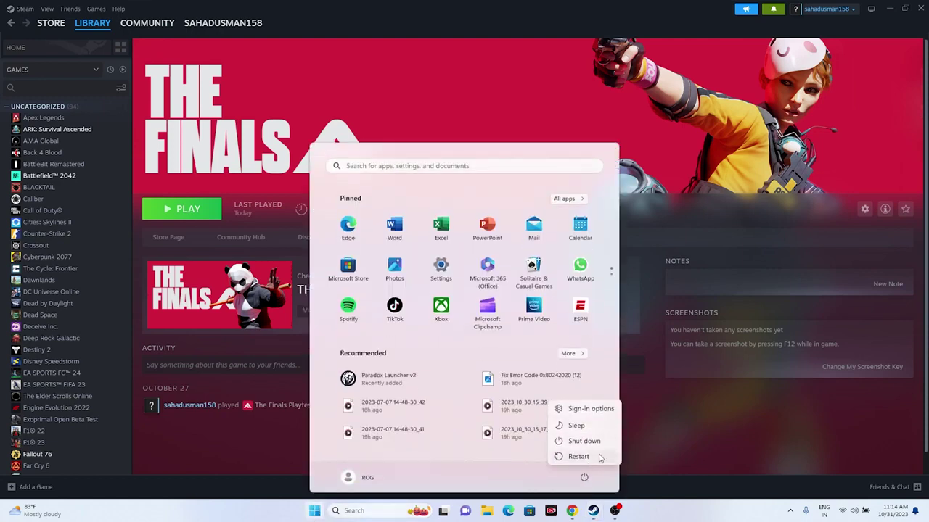
{"action": "left_click", "coordinate": [648, 513]}
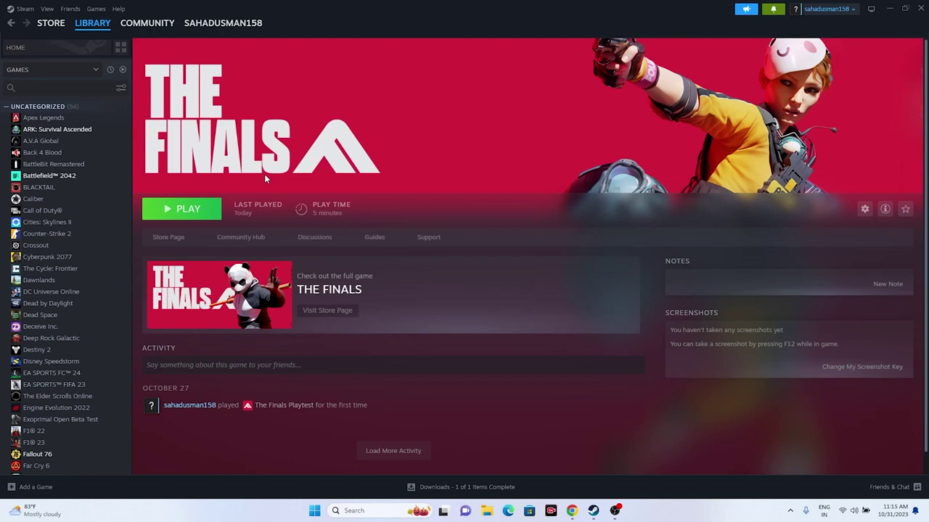
- Browse to the installed files of THE FINALS PLAYTEST from its Steam properties and maximize the game folder window
{"action": "scroll", "coordinate": [85, 269], "scroll_direction": "down", "scroll_amount": 7}
{"action": "right_click", "coordinate": [83, 273]}
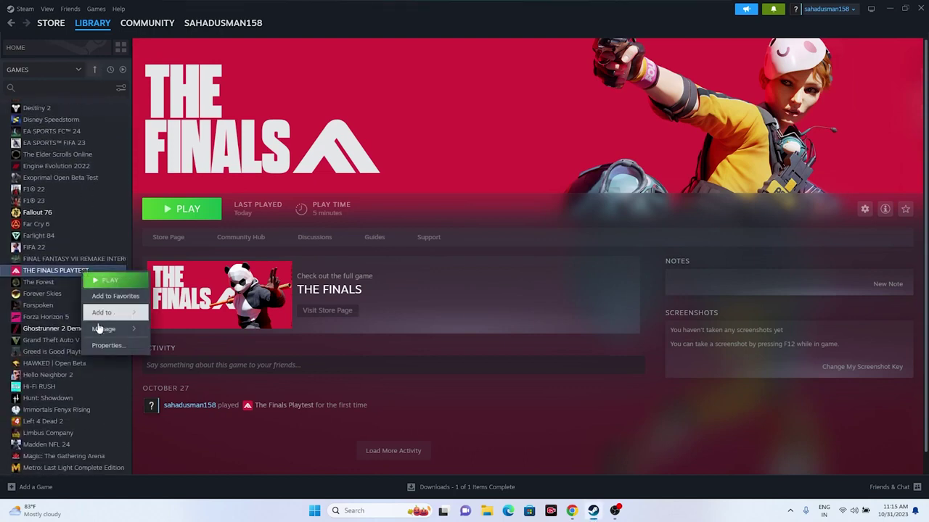
{"action": "left_click", "coordinate": [102, 345]}
{"action": "left_click", "coordinate": [316, 198]}
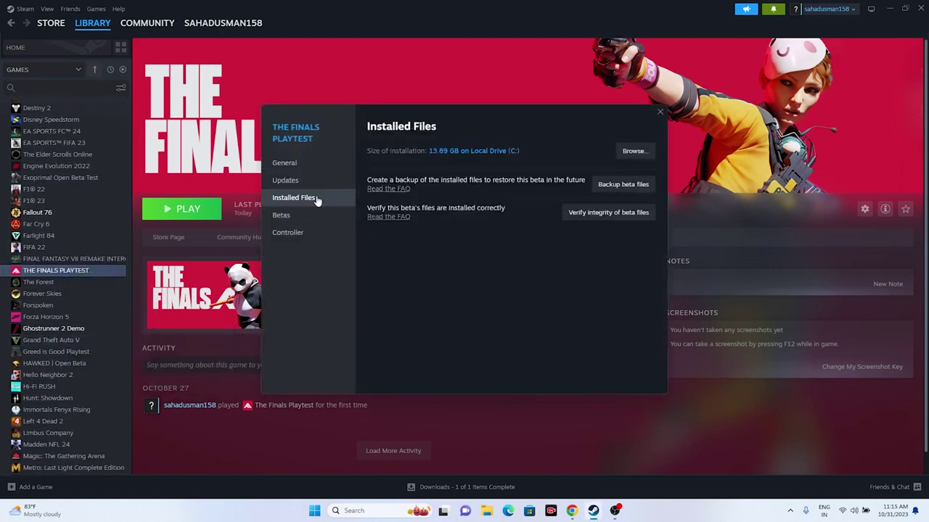
{"action": "left_click", "coordinate": [633, 151]}
{"action": "left_click", "coordinate": [888, 9]}
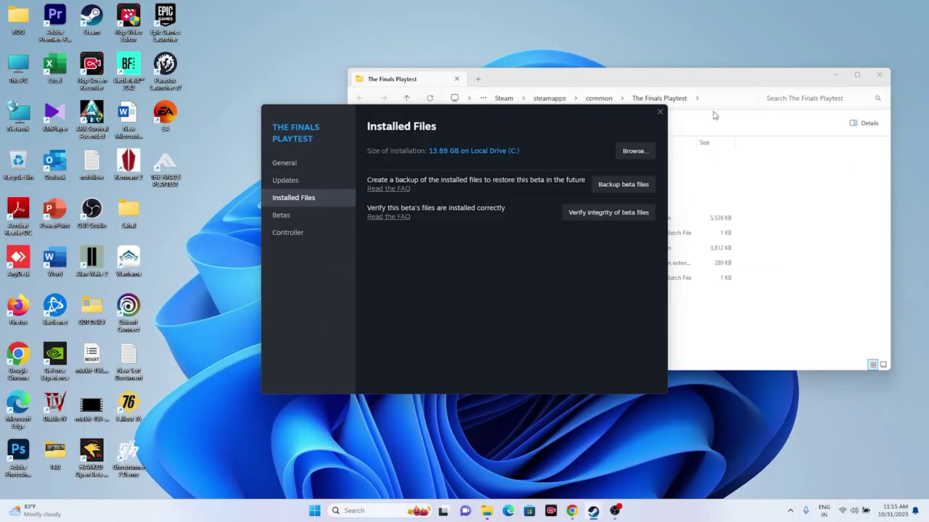
{"action": "left_click", "coordinate": [857, 75]}
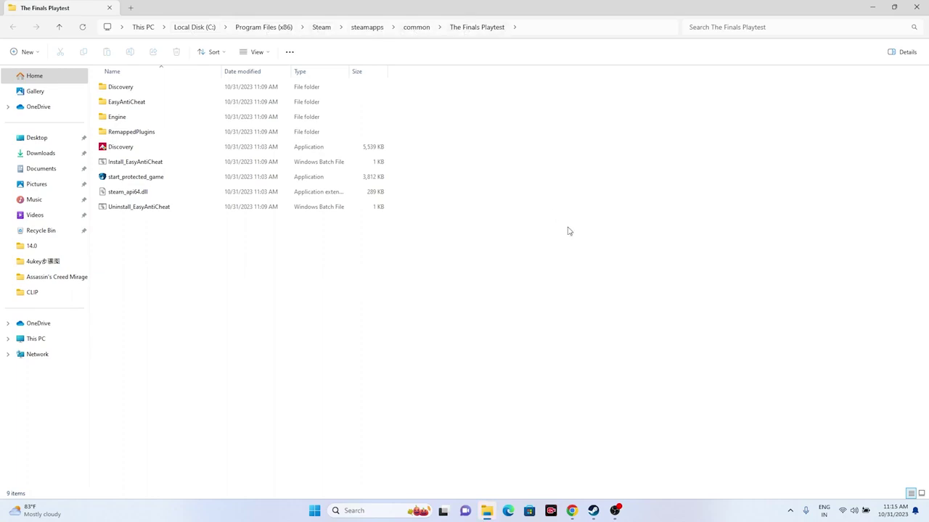
- Open the compatibility settings in the properties of the Discovery application file
{"action": "left_click", "coordinate": [337, 149]}
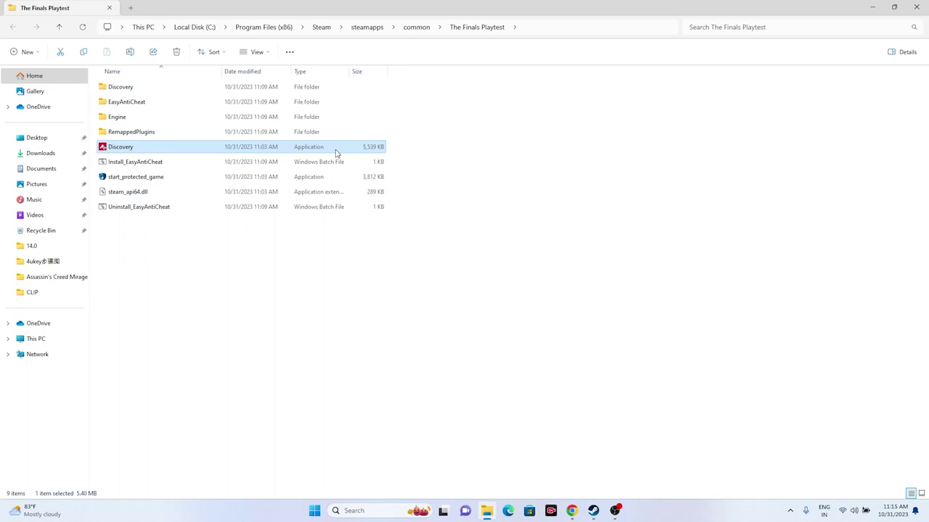
{"action": "right_click", "coordinate": [190, 152]}
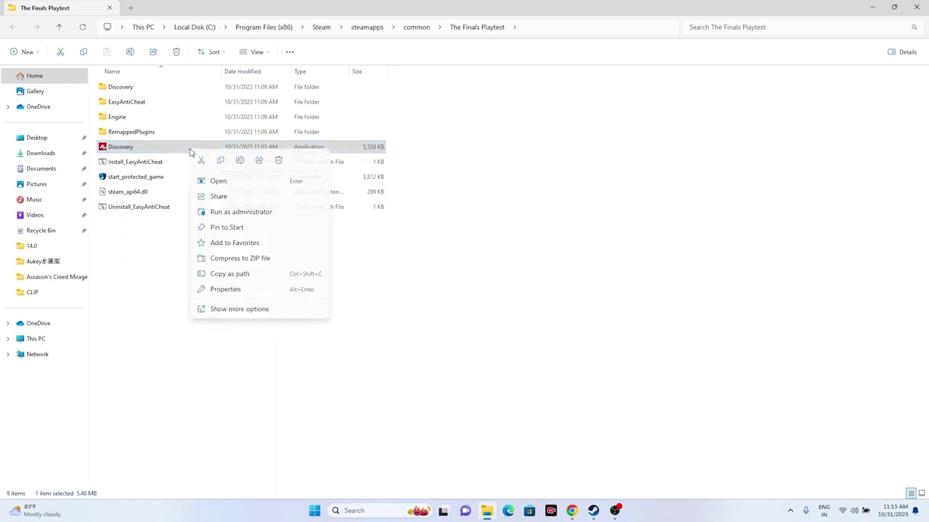
{"action": "left_click", "coordinate": [236, 309]}
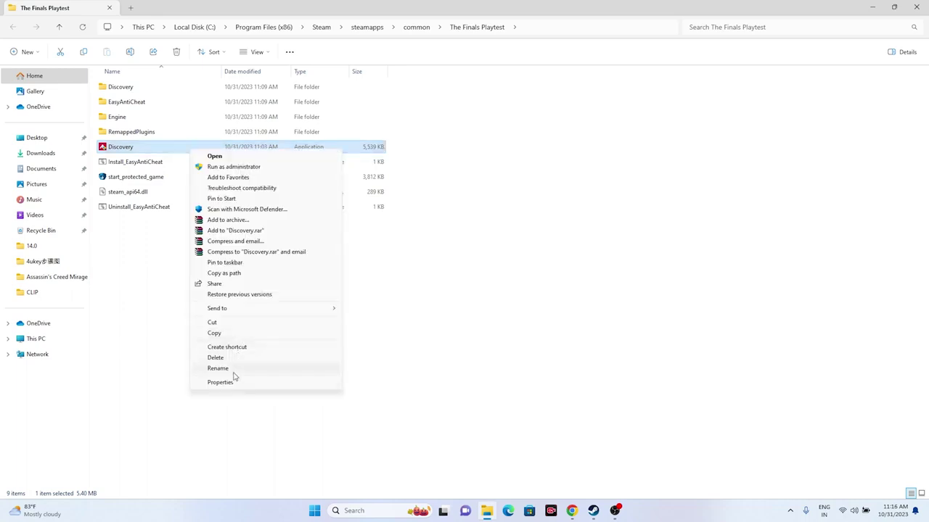
{"action": "left_click", "coordinate": [232, 381]}
{"action": "left_click", "coordinate": [279, 180]}
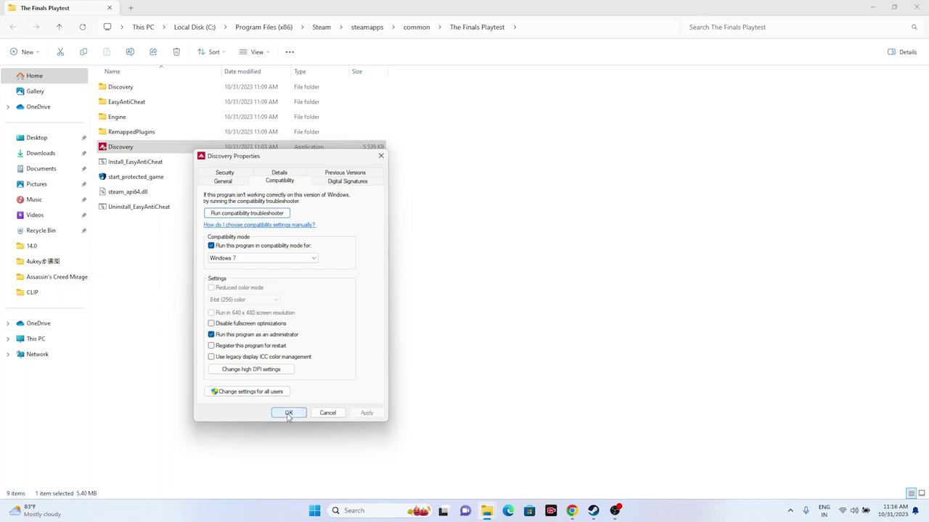
- Set Discovery's compatibility mode to Windows 7, apply it, and close the game folder and the Steam properties window
{"action": "left_click", "coordinate": [240, 261]}
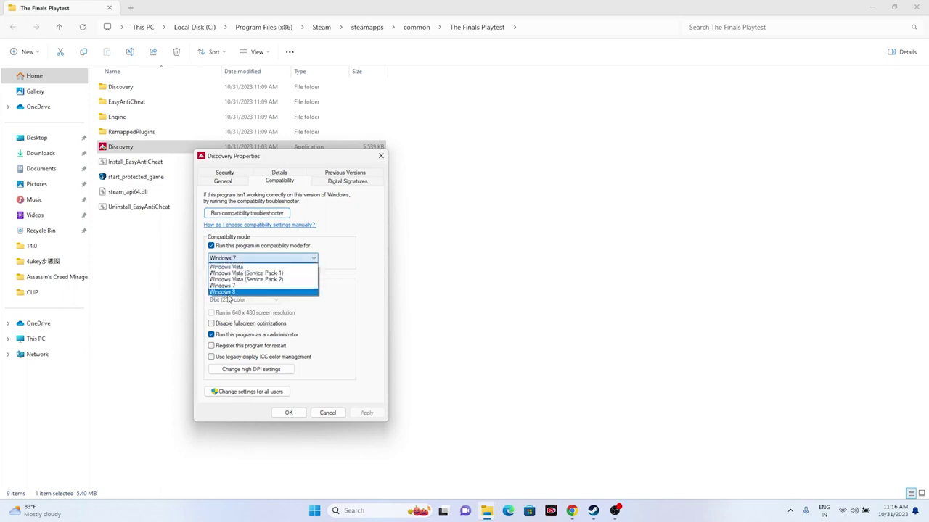
{"action": "left_click", "coordinate": [237, 292]}
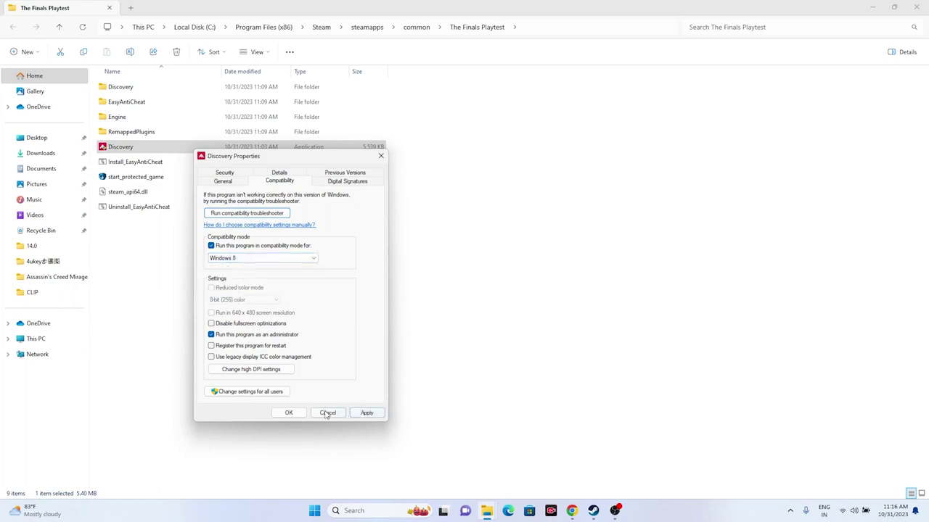
{"action": "left_click", "coordinate": [237, 258]}
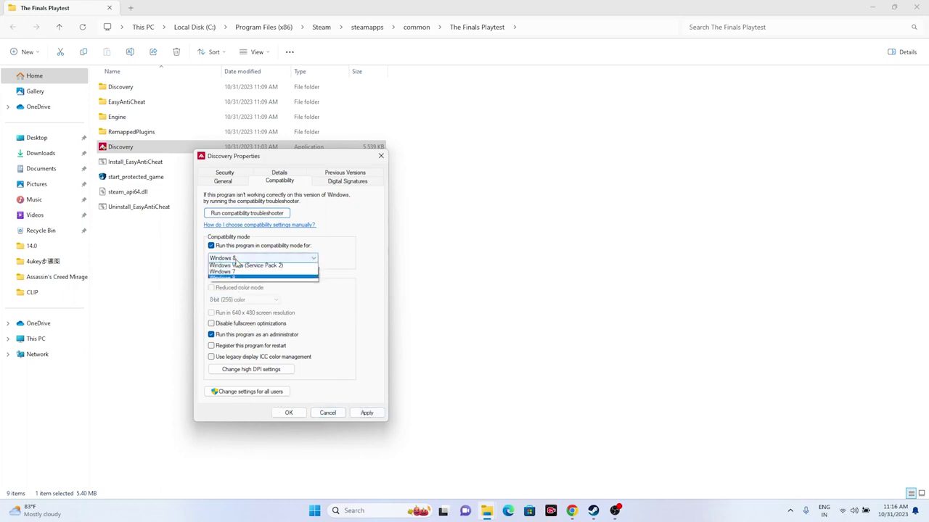
{"action": "left_click", "coordinate": [243, 290]}
{"action": "left_click", "coordinate": [366, 412]}
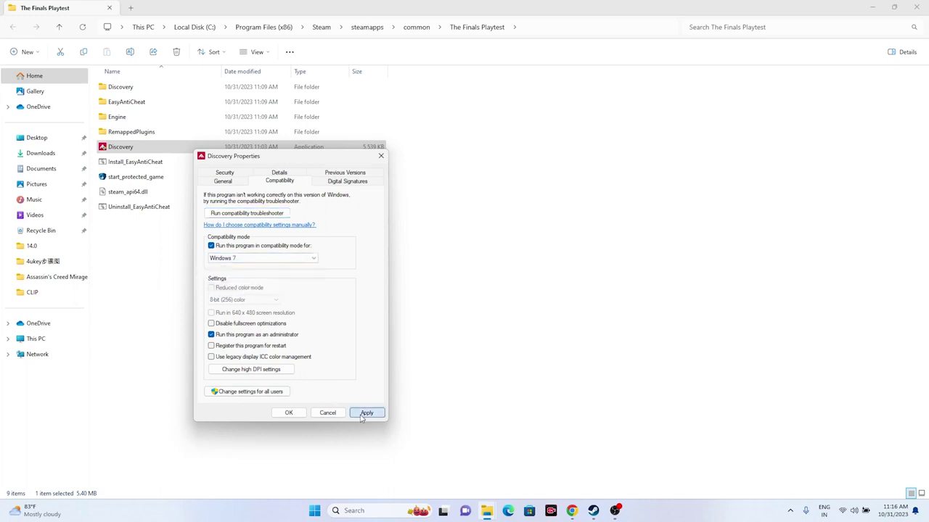
{"action": "left_click", "coordinate": [288, 413]}
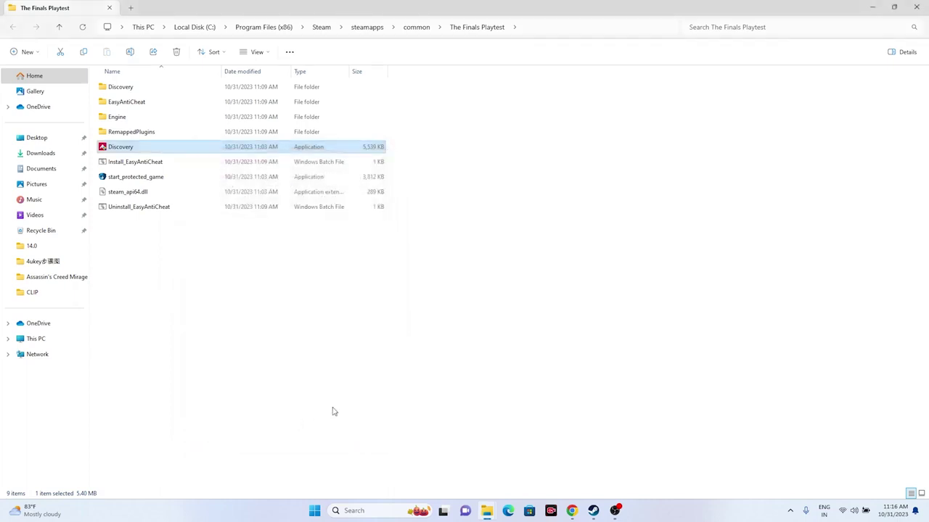
{"action": "left_click", "coordinate": [918, 10]}
{"action": "left_click", "coordinate": [660, 113]}
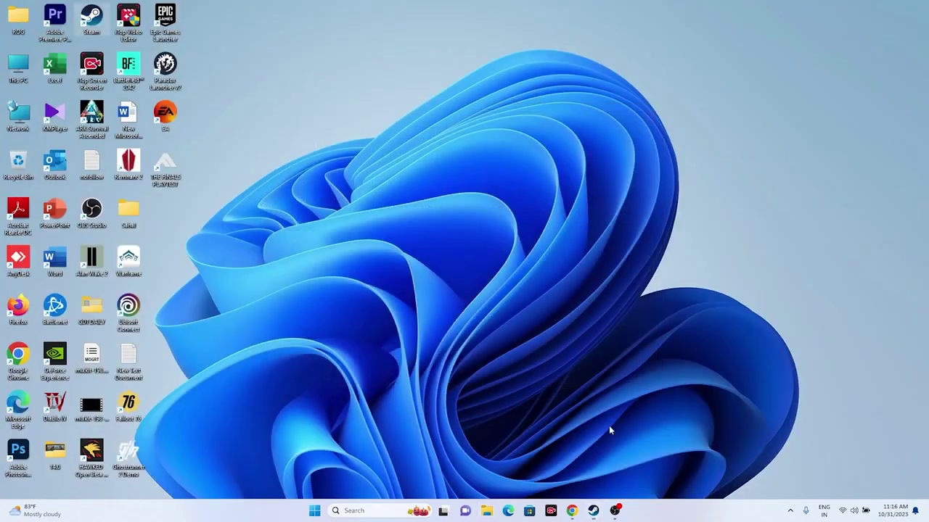
- Check the automatic time zone and time options on the Date & time page of Windows Settings
{"action": "left_click", "coordinate": [593, 511]}
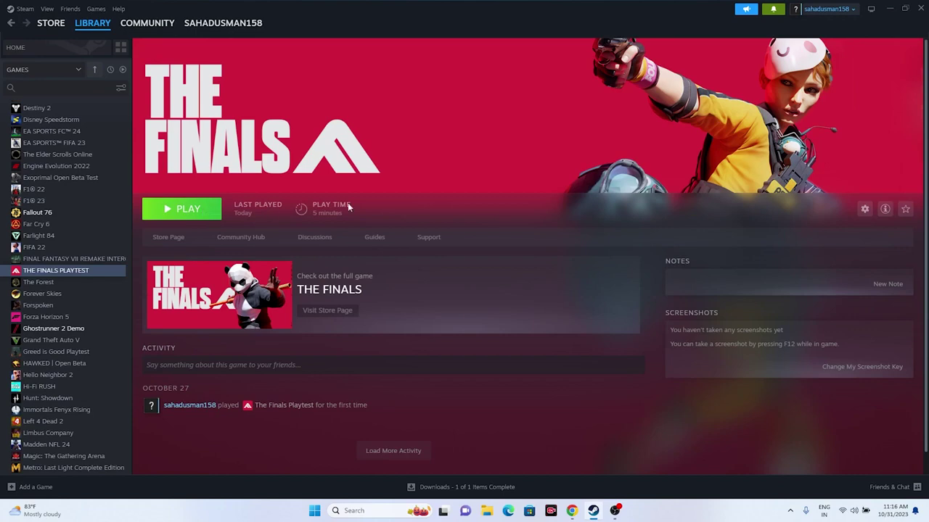
{"action": "left_click", "coordinate": [888, 9]}
{"action": "left_click", "coordinate": [352, 512]}
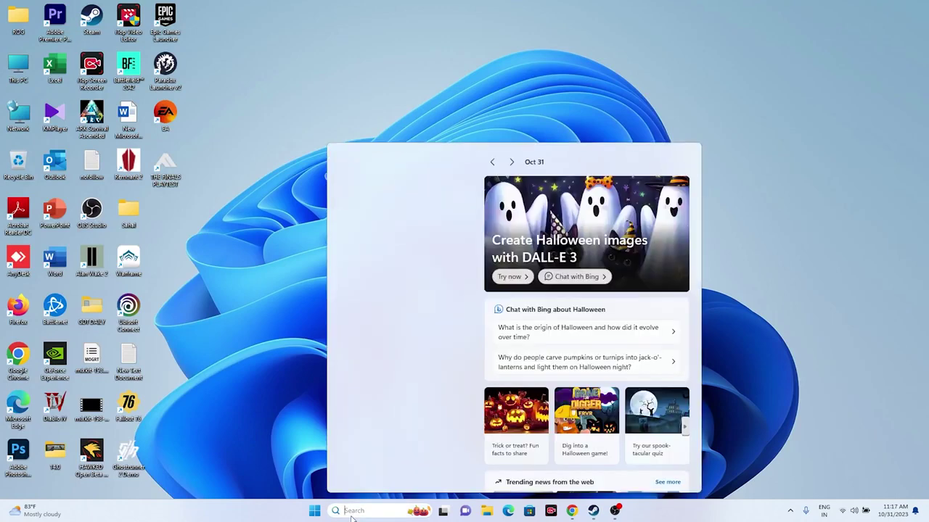
{"action": "left_click", "coordinate": [372, 316]}
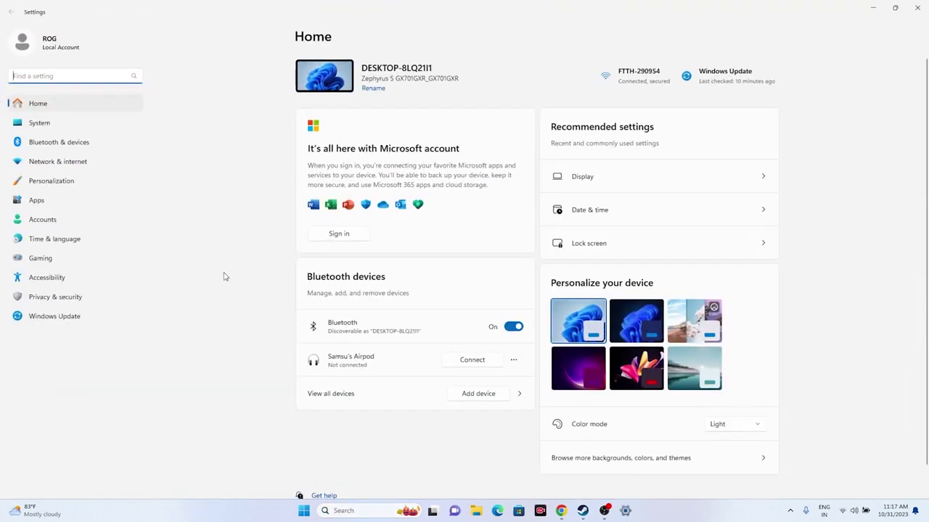
{"action": "left_click", "coordinate": [78, 243]}
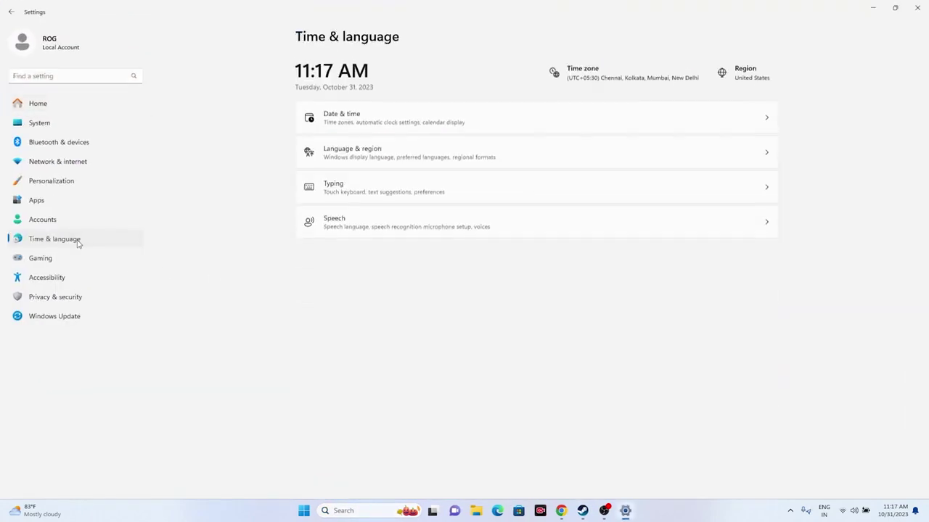
{"action": "left_click", "coordinate": [362, 122]}
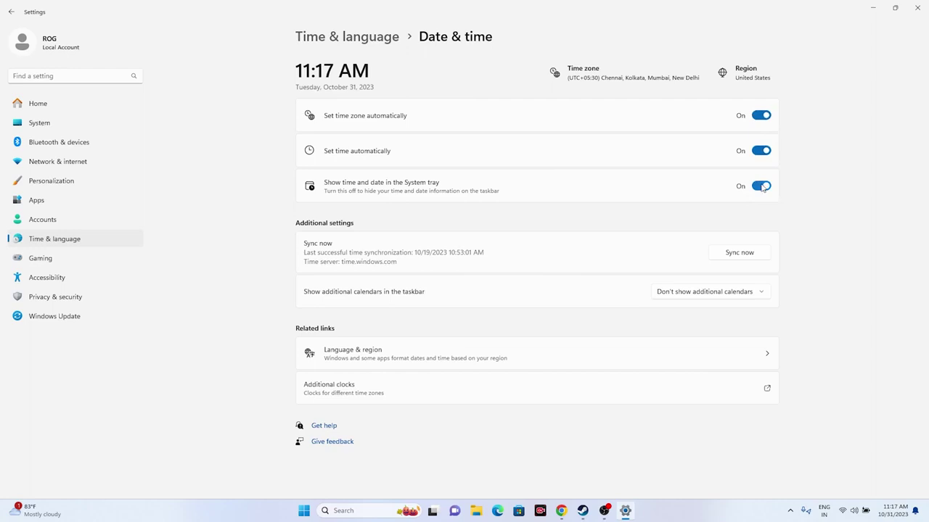
- Look through the country list under Language & region without changing the selection, and close Windows Settings
{"action": "left_click", "coordinate": [11, 11]}
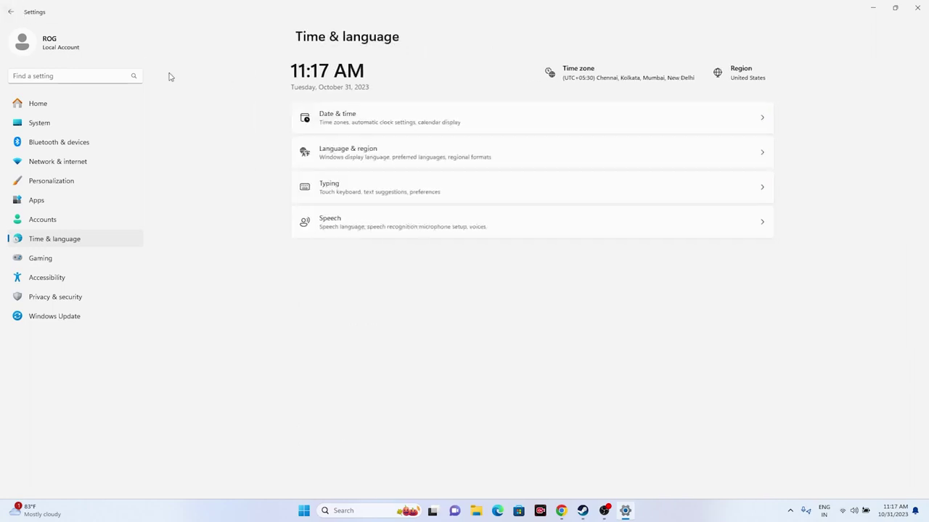
{"action": "left_click", "coordinate": [373, 150]}
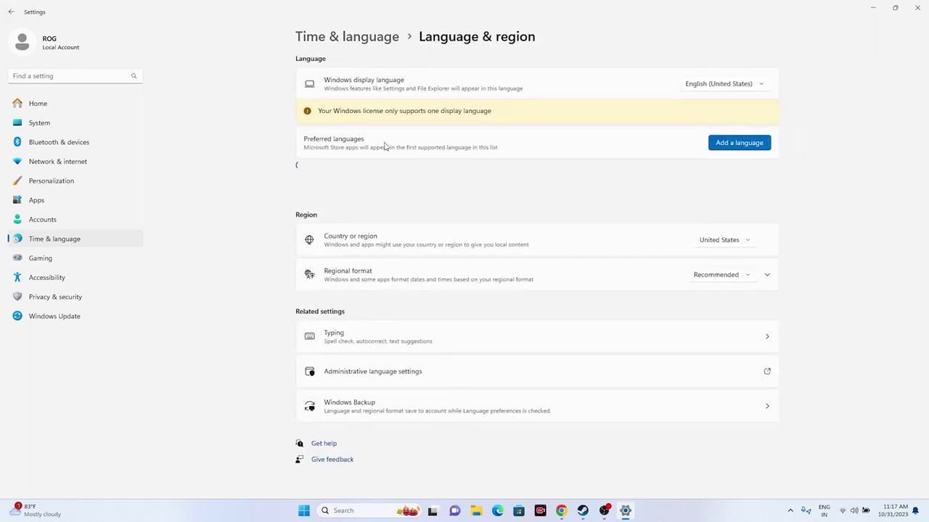
{"action": "left_click", "coordinate": [747, 243]}
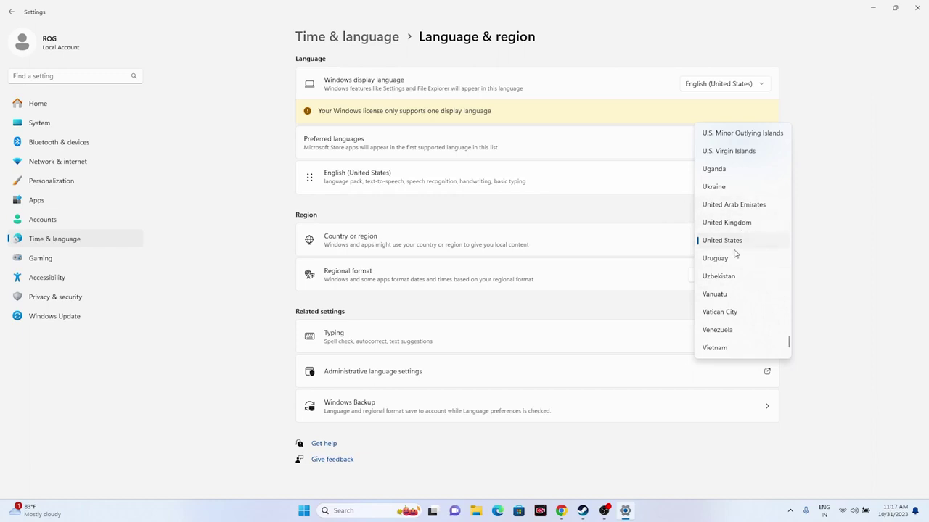
{"action": "left_click", "coordinate": [838, 244]}
{"action": "left_click", "coordinate": [918, 8]}
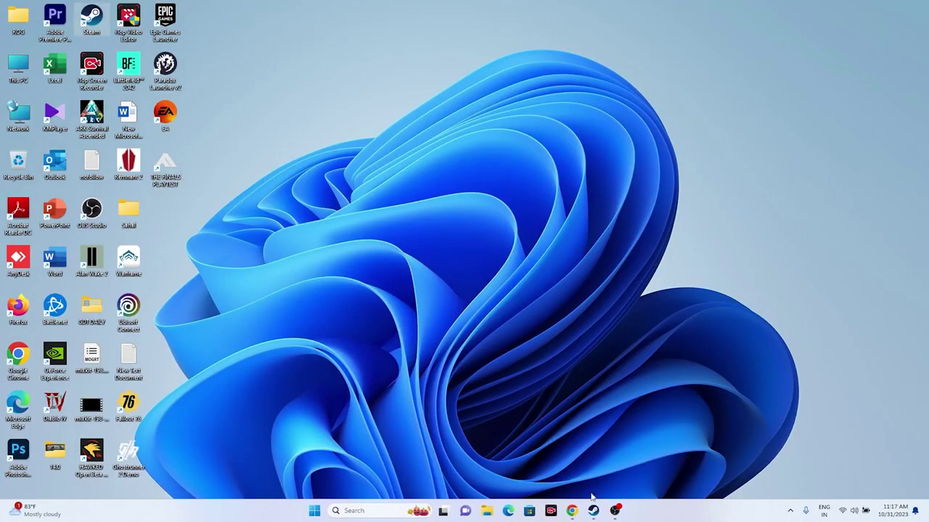
- Check the My Games folder in Documents for the game's save or configuration folder, and close File Explorer
{"action": "left_click", "coordinate": [594, 511]}
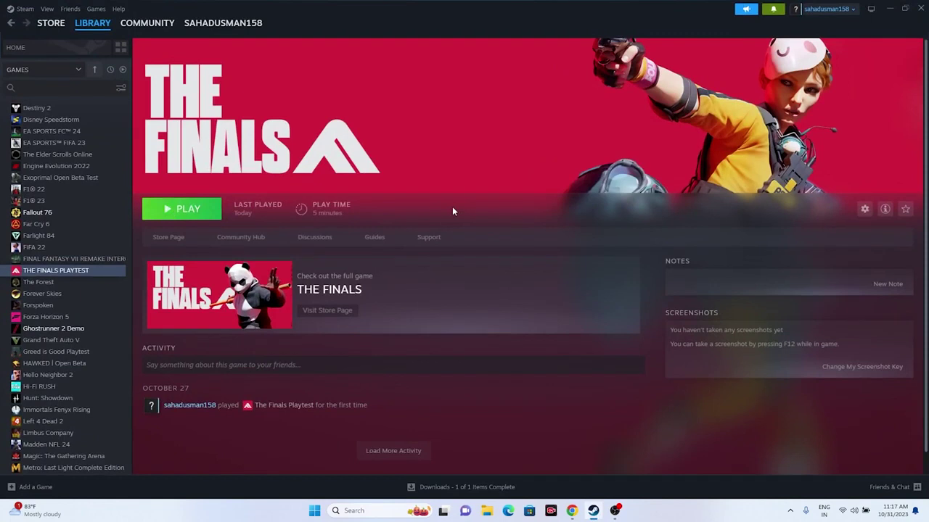
{"action": "left_click", "coordinate": [486, 512]}
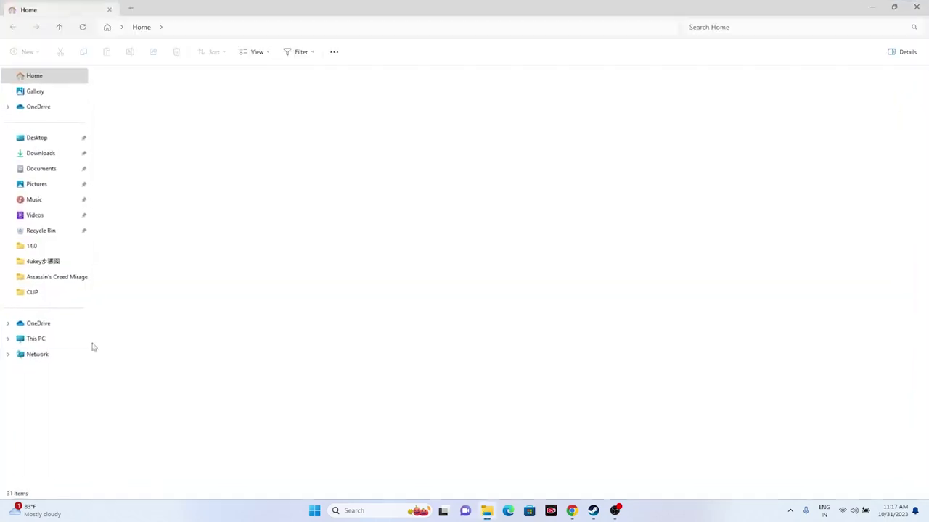
{"action": "left_click", "coordinate": [36, 339]}
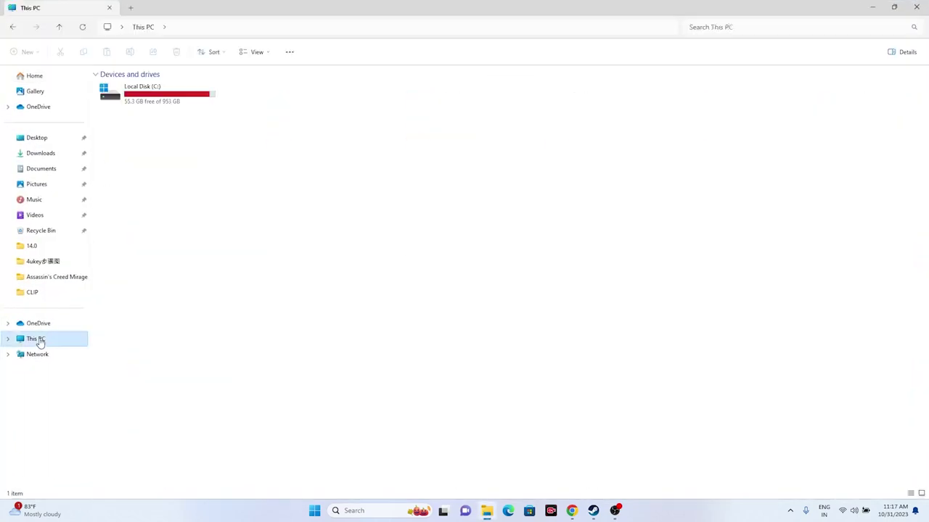
{"action": "left_click", "coordinate": [52, 168]}
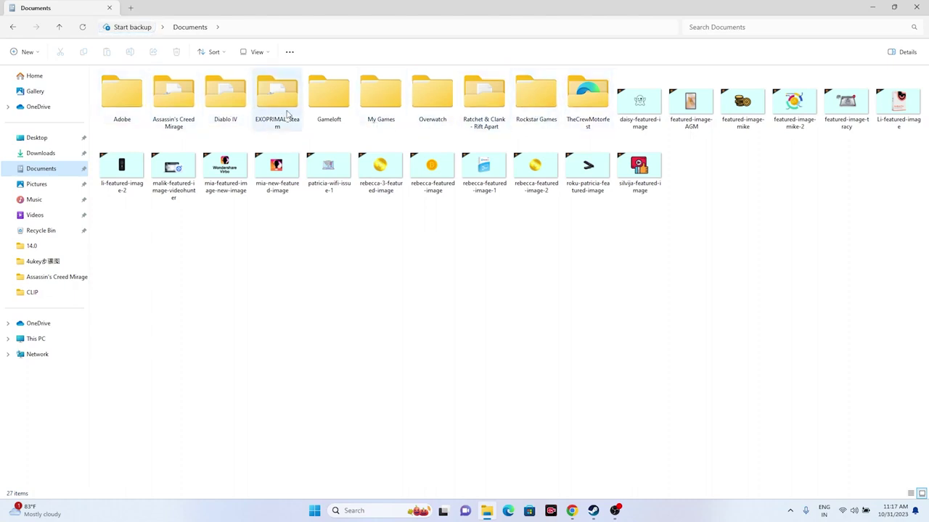
{"action": "double_click", "coordinate": [376, 109]}
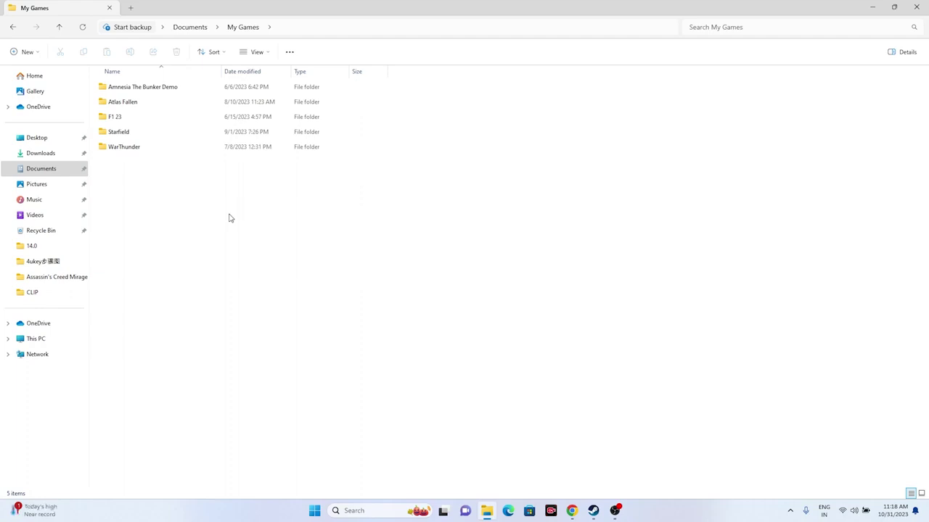
{"action": "left_click", "coordinate": [916, 7]}
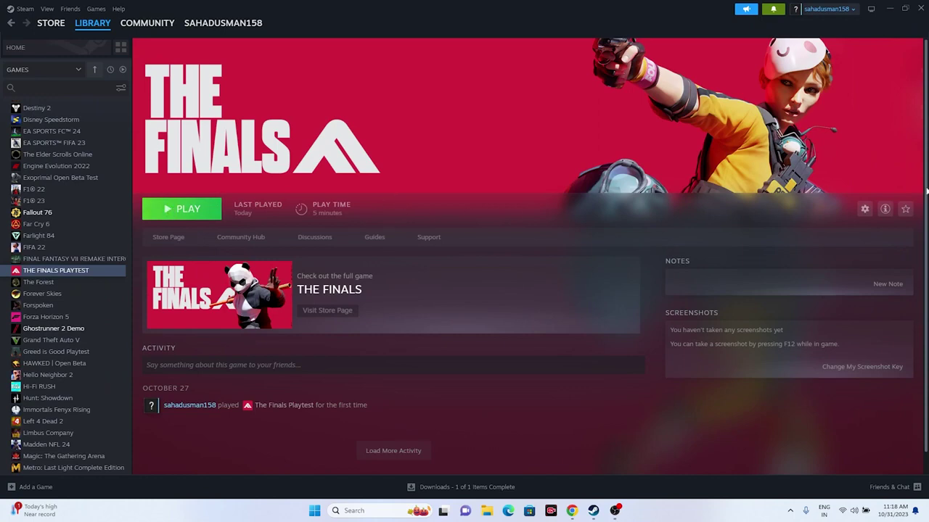
- Minimize Steam and open the Windows Defender Firewall page under System and Security in Control Panel
{"action": "left_click", "coordinate": [889, 8]}
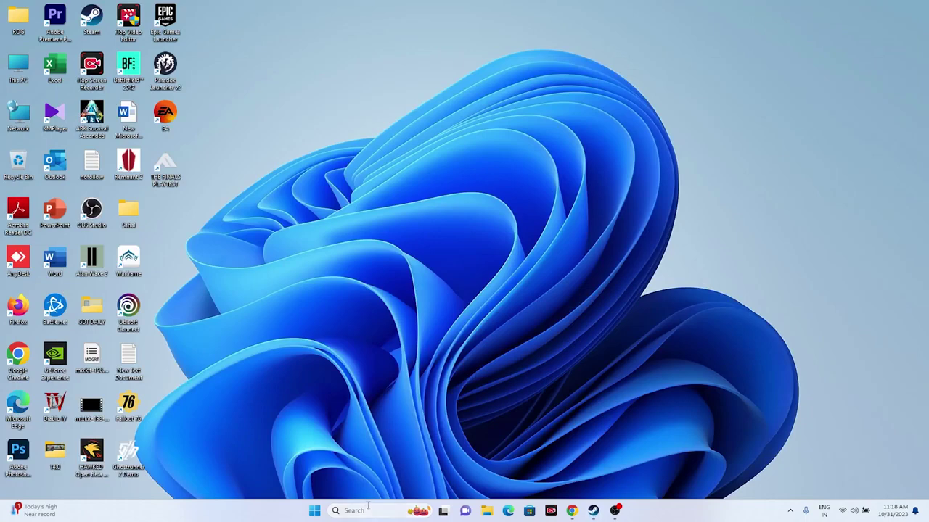
{"action": "left_click", "coordinate": [368, 508]}
{"action": "left_click", "coordinate": [393, 337]}
{"action": "left_click", "coordinate": [364, 78]}
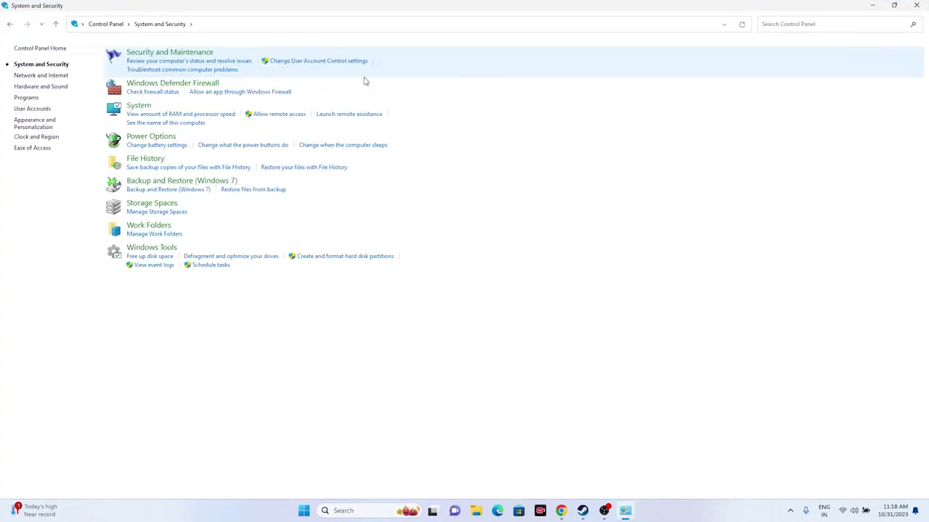
{"action": "left_click", "coordinate": [133, 87]}
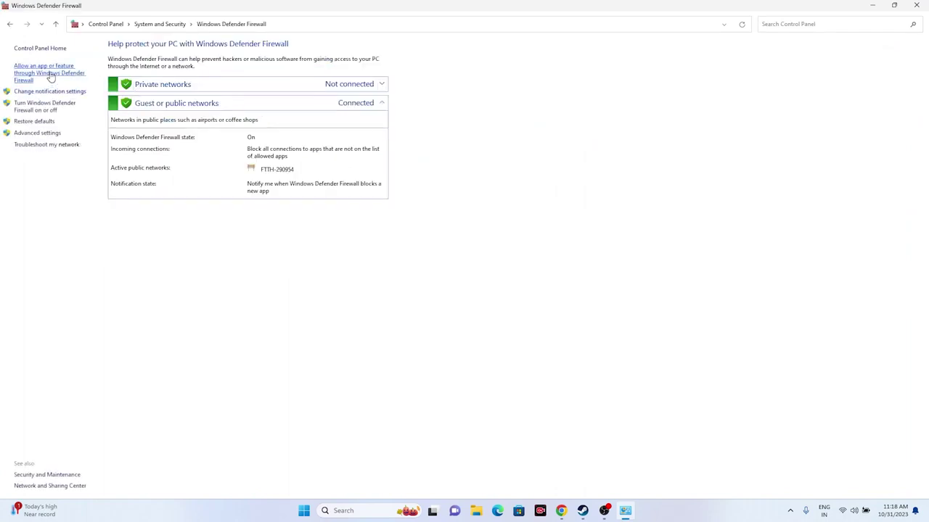
- Find THE FINALS PLAYTEST among the apps allowed through Windows Defender Firewall and unlock the list for changes
{"action": "left_click", "coordinate": [50, 76]}
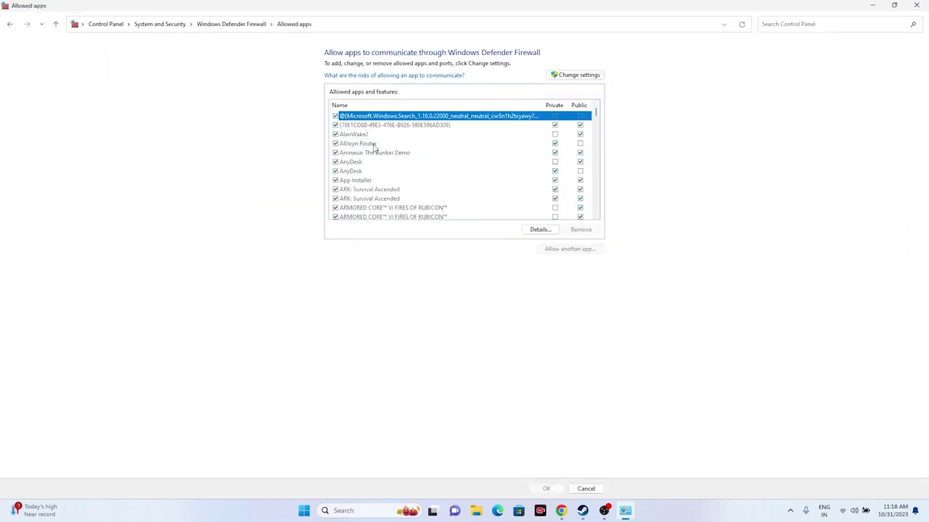
{"action": "scroll", "coordinate": [374, 145], "scroll_direction": "down", "scroll_amount": 10}
{"action": "scroll", "coordinate": [374, 147], "scroll_direction": "down", "scroll_amount": 10}
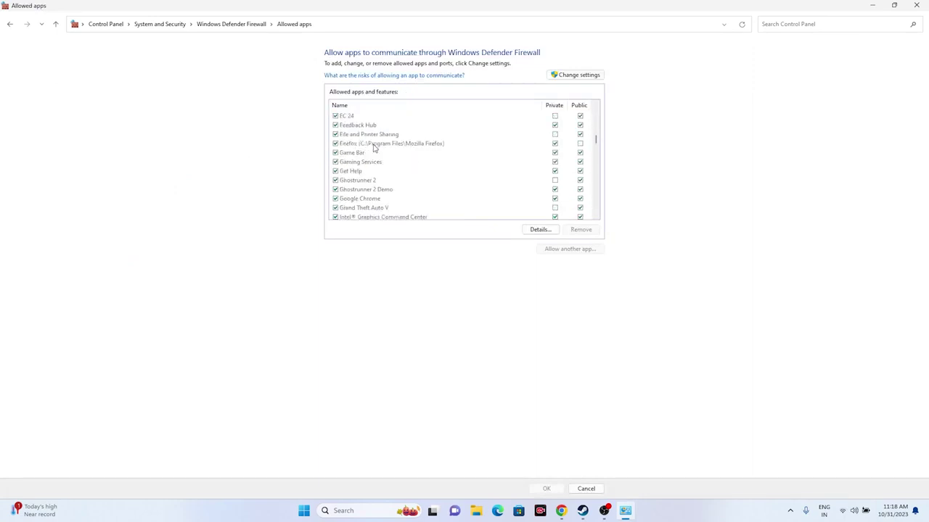
{"action": "scroll", "coordinate": [373, 147], "scroll_direction": "down", "scroll_amount": 15}
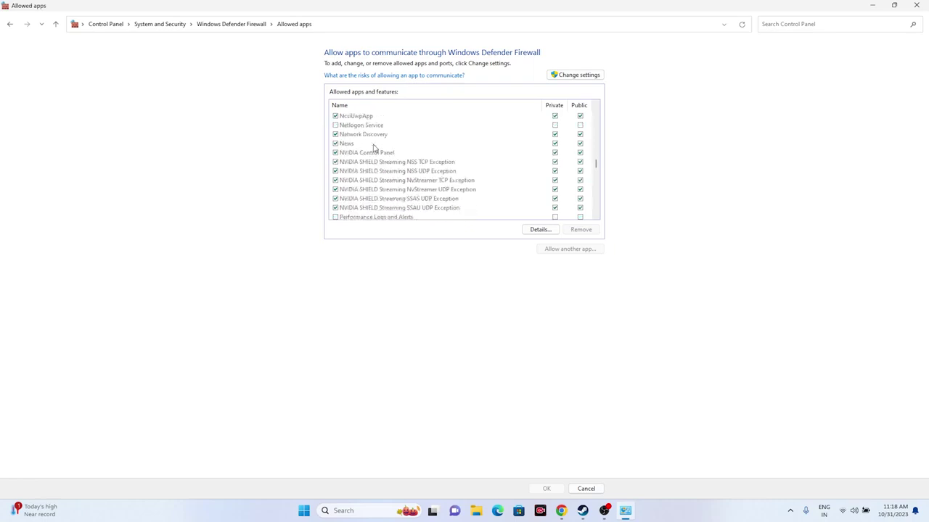
{"action": "scroll", "coordinate": [374, 148], "scroll_direction": "down", "scroll_amount": 15}
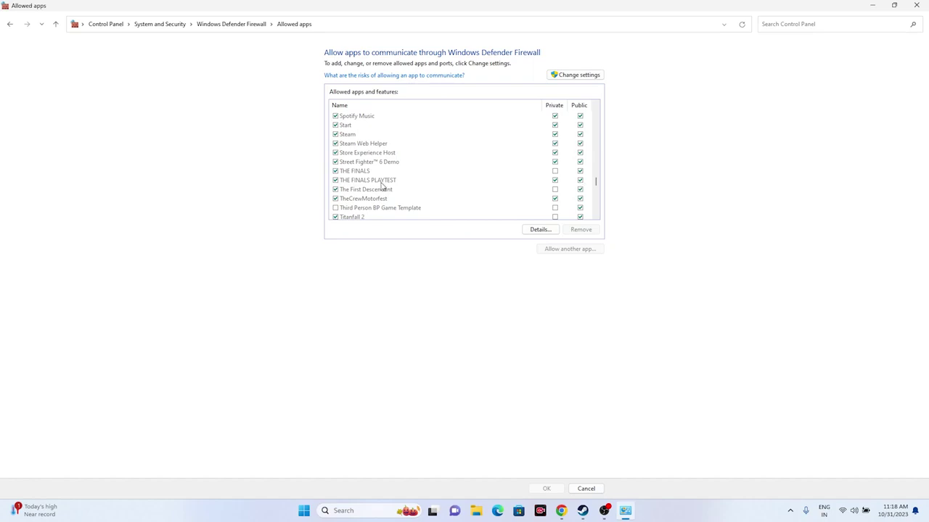
{"action": "left_click", "coordinate": [570, 75]}
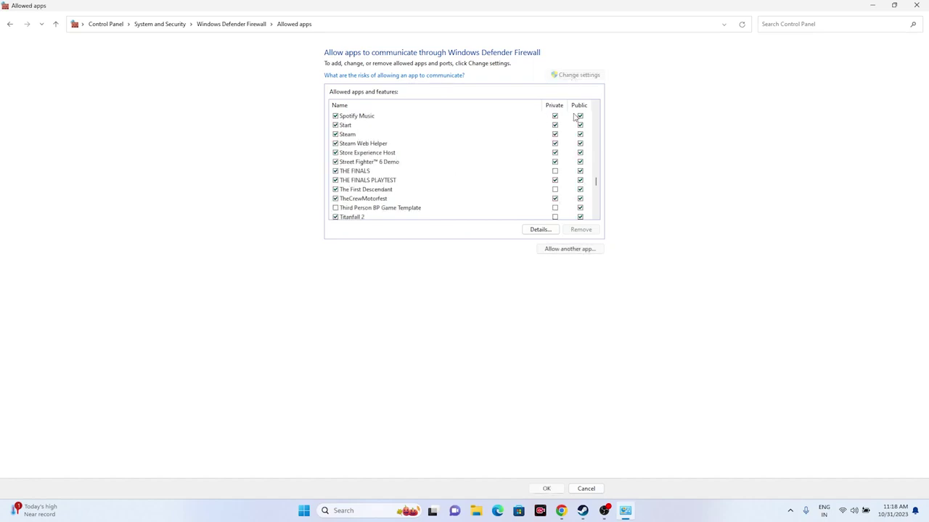
- Start allowing another app through the firewall and browse to C:\Program Files (x86)\Steam\steamapps
{"action": "left_click", "coordinate": [571, 249]}
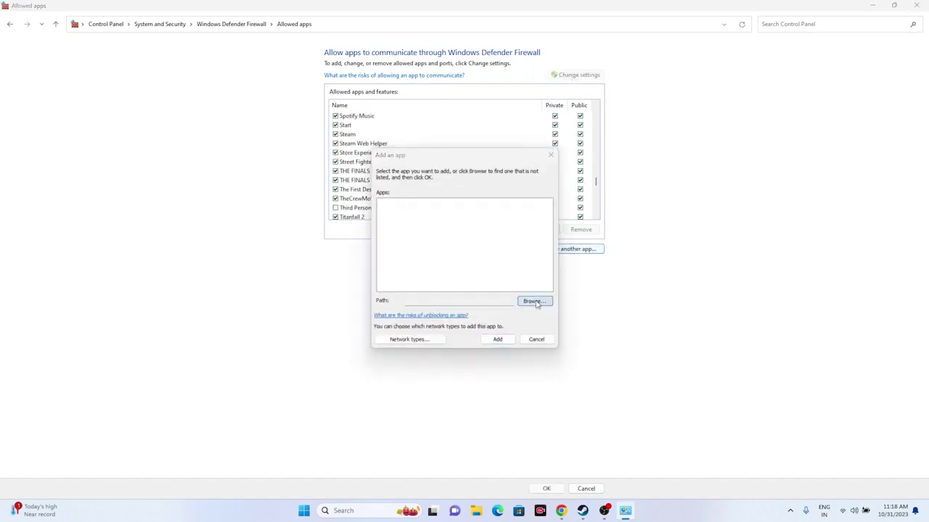
{"action": "left_click", "coordinate": [535, 301]}
{"action": "scroll", "coordinate": [421, 324], "scroll_direction": "down", "scroll_amount": 10}
{"action": "left_click", "coordinate": [414, 335]}
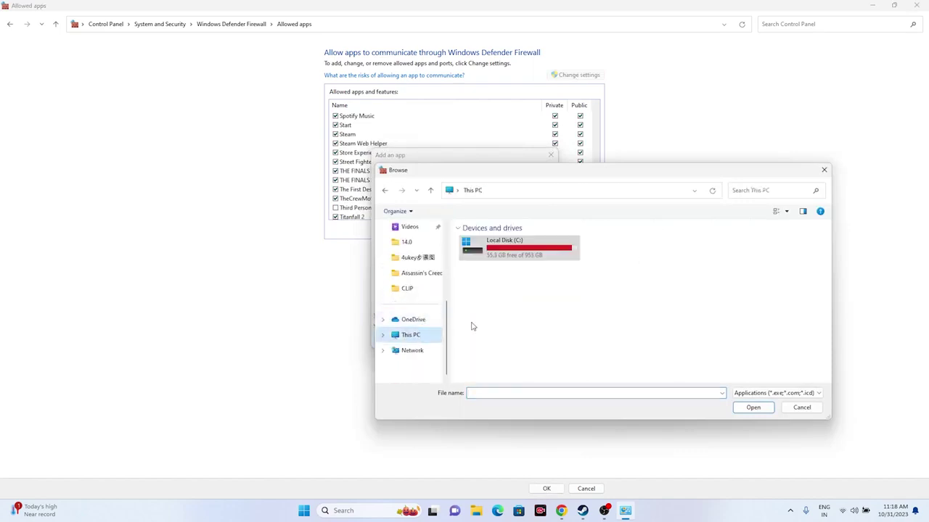
{"action": "double_click", "coordinate": [541, 254]}
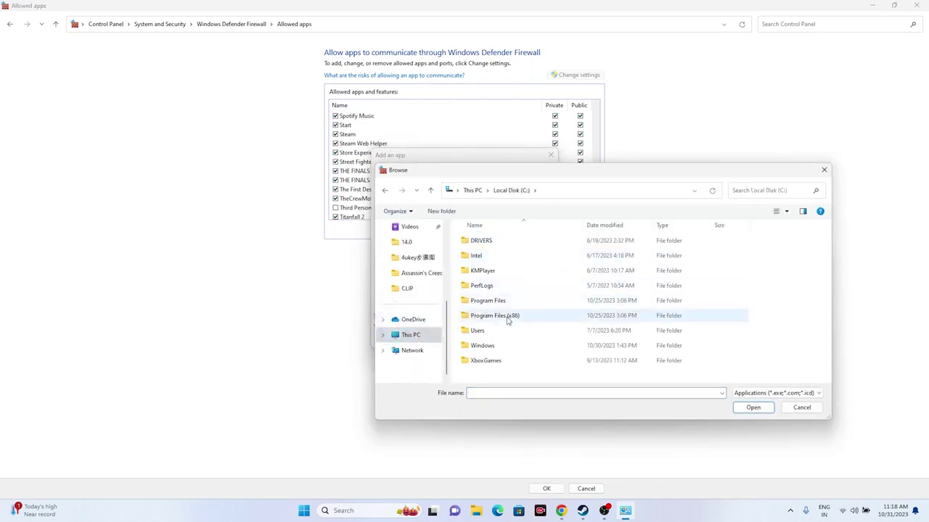
{"action": "double_click", "coordinate": [508, 319]}
{"action": "scroll", "coordinate": [508, 305], "scroll_direction": "down", "scroll_amount": 3}
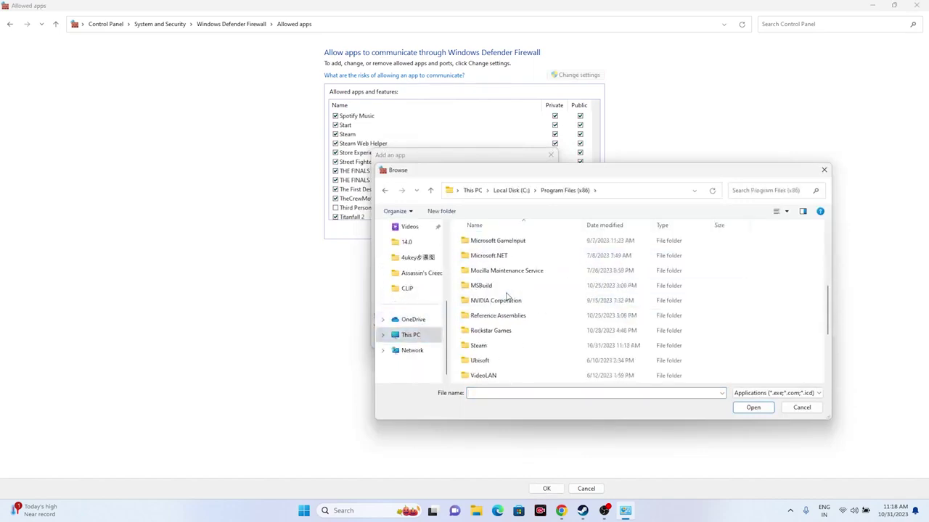
{"action": "double_click", "coordinate": [484, 345]}
{"action": "scroll", "coordinate": [492, 299], "scroll_direction": "down", "scroll_amount": 2}
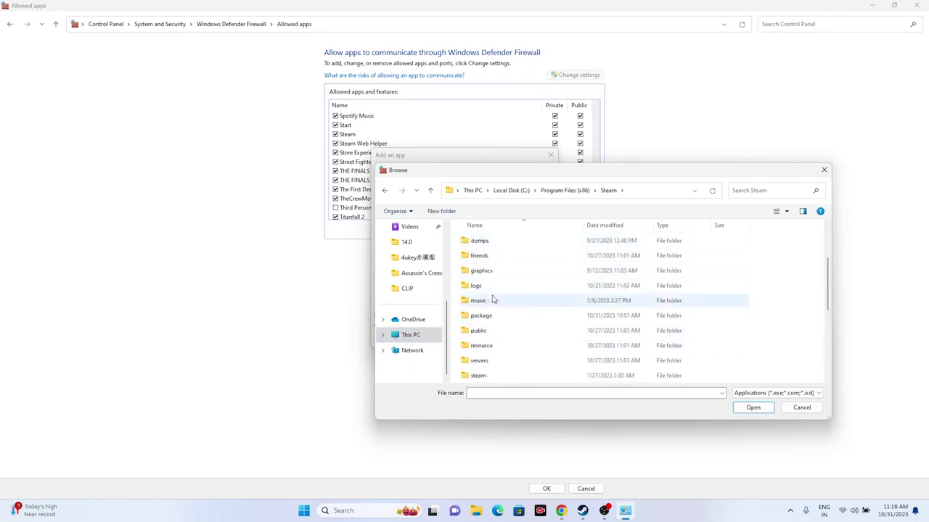
{"action": "scroll", "coordinate": [492, 300], "scroll_direction": "down", "scroll_amount": 2}
{"action": "double_click", "coordinate": [498, 345]}
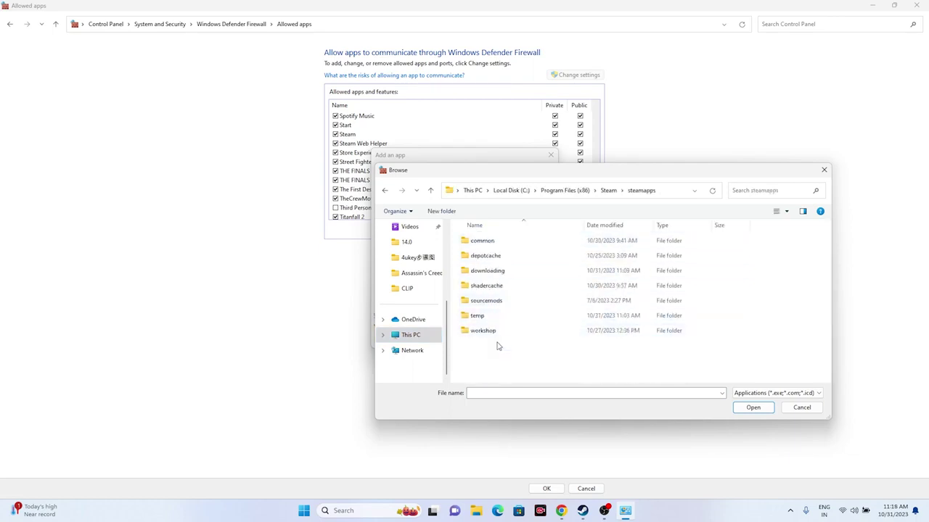
- Select the Discovery application in The Finals Playtest folder under common
{"action": "double_click", "coordinate": [497, 241]}
{"action": "scroll", "coordinate": [499, 323], "scroll_direction": "down", "scroll_amount": 1}
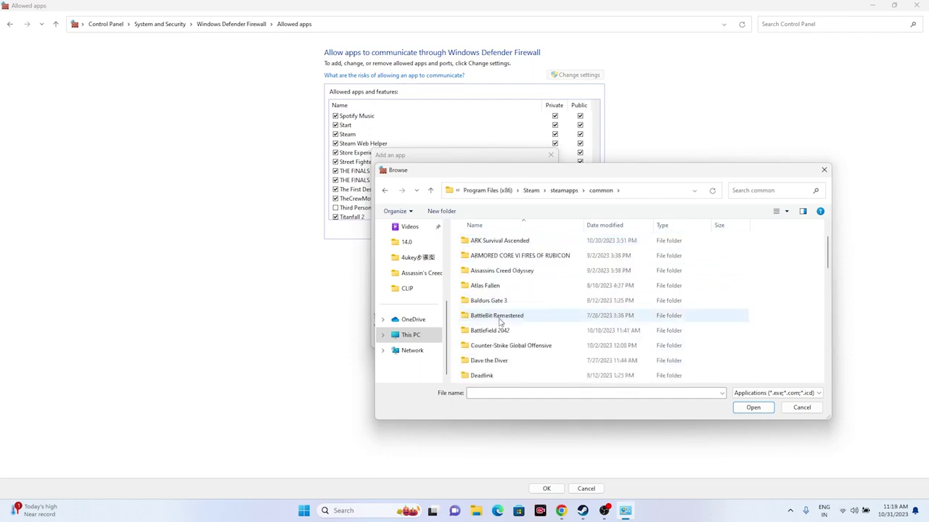
{"action": "scroll", "coordinate": [499, 323], "scroll_direction": "down", "scroll_amount": 7}
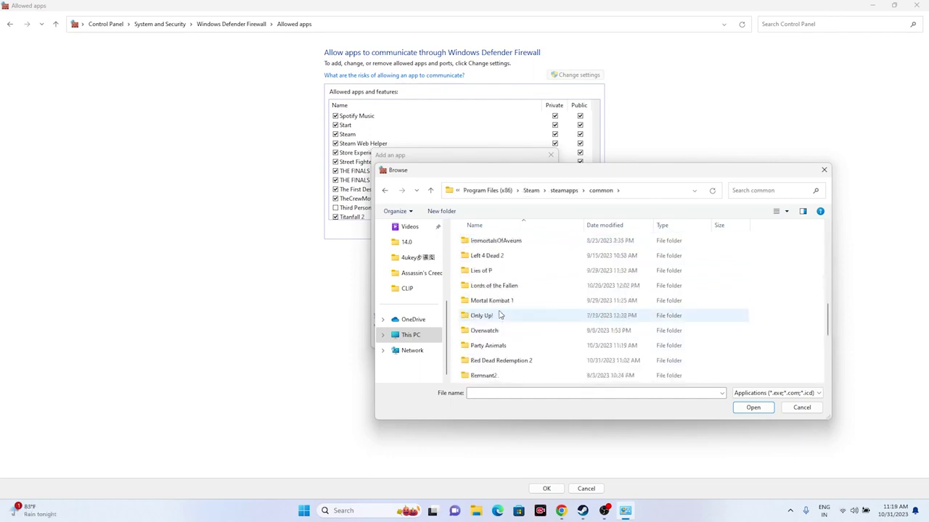
{"action": "scroll", "coordinate": [499, 316], "scroll_direction": "down", "scroll_amount": 5}
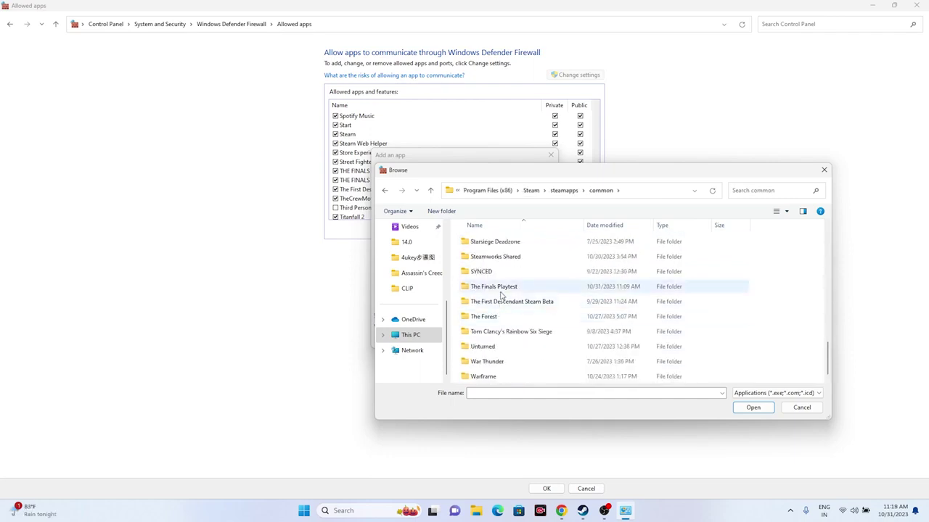
{"action": "double_click", "coordinate": [499, 288]}
{"action": "left_click", "coordinate": [499, 301]}
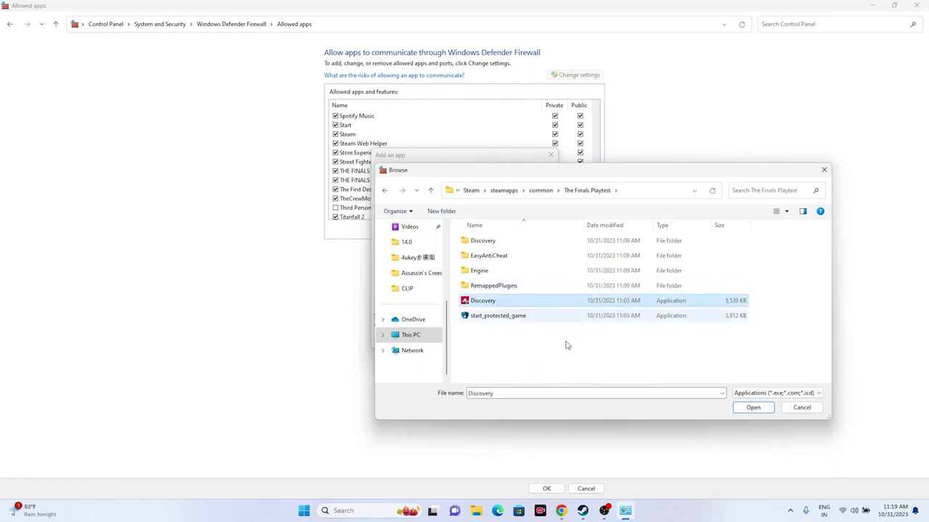
- Try to add Discovery to the allowed apps, and close the firewall window without saving changes
{"action": "left_click", "coordinate": [766, 408]}
{"action": "left_click", "coordinate": [498, 339]}
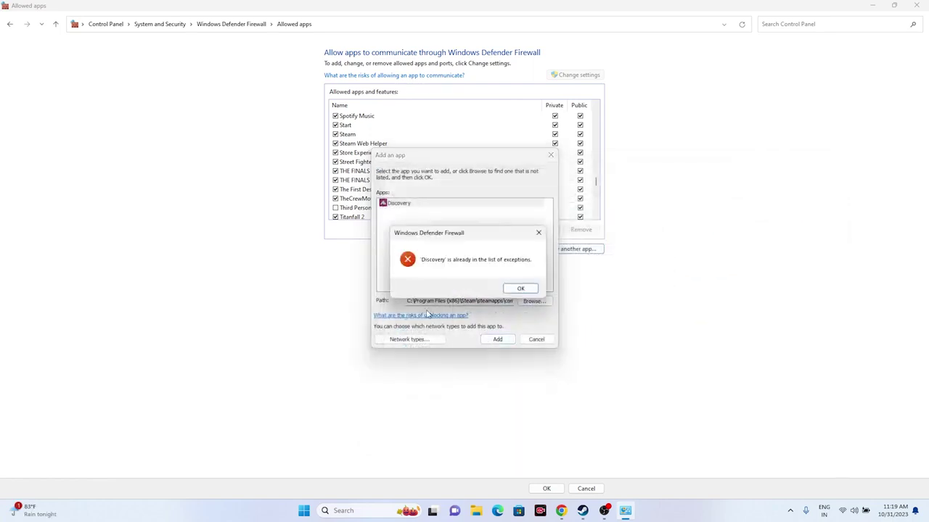
{"action": "left_click", "coordinate": [520, 288]}
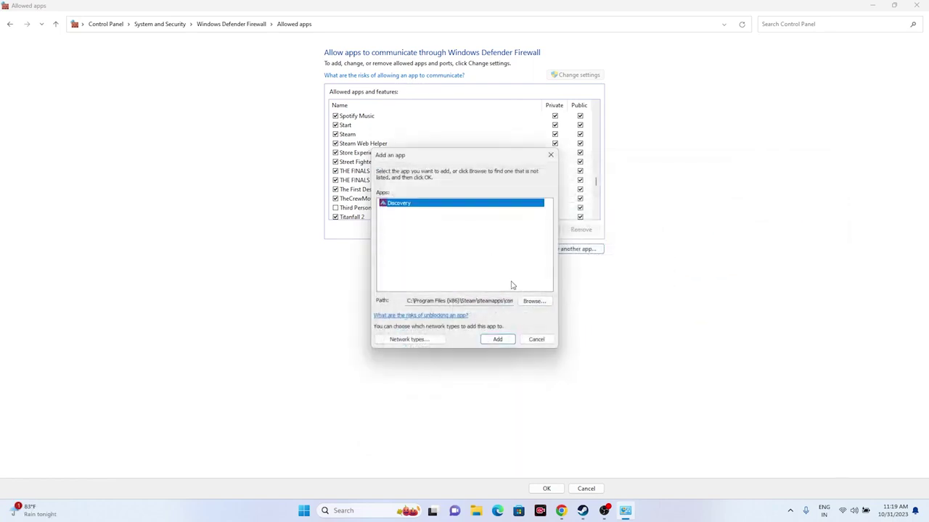
{"action": "left_click", "coordinate": [550, 156]}
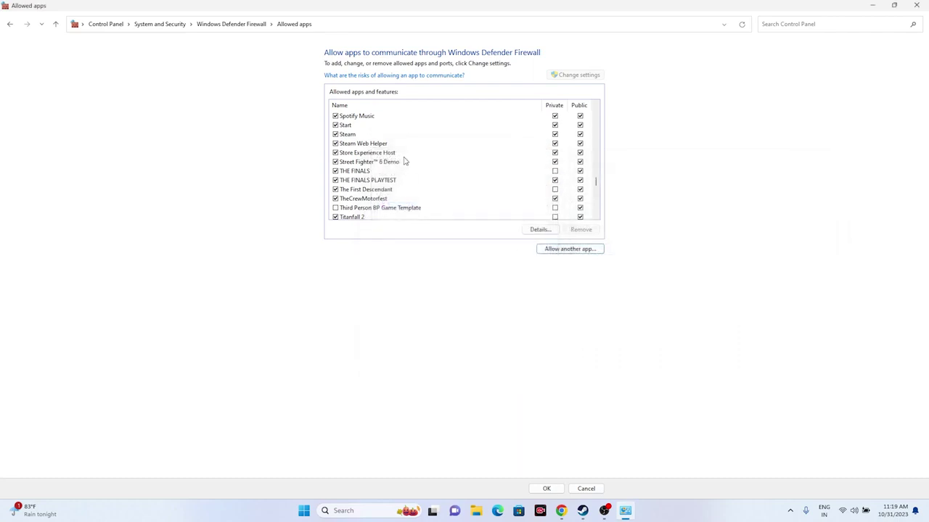
{"action": "left_click", "coordinate": [555, 188]}
{"action": "left_click", "coordinate": [916, 5]}
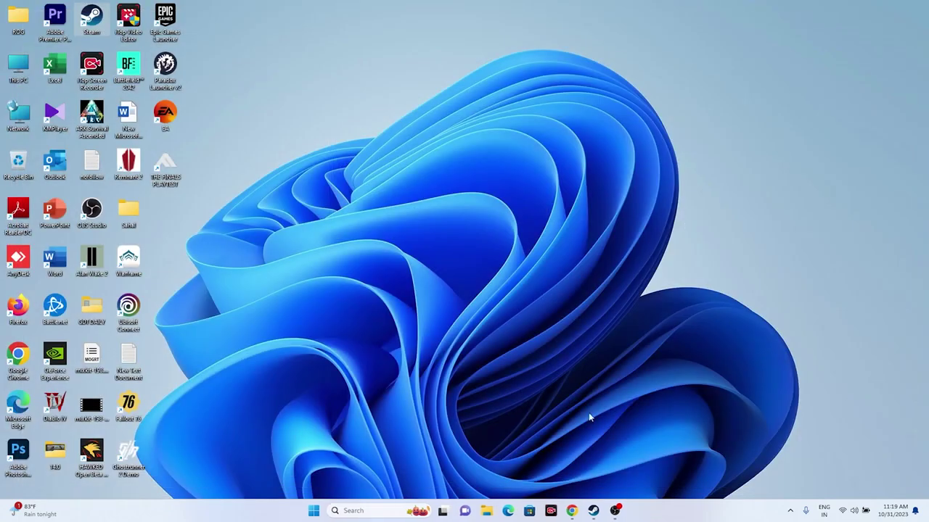
- Bring Steam back up and open the list of services in System Configuration
{"action": "left_click", "coordinate": [592, 510]}
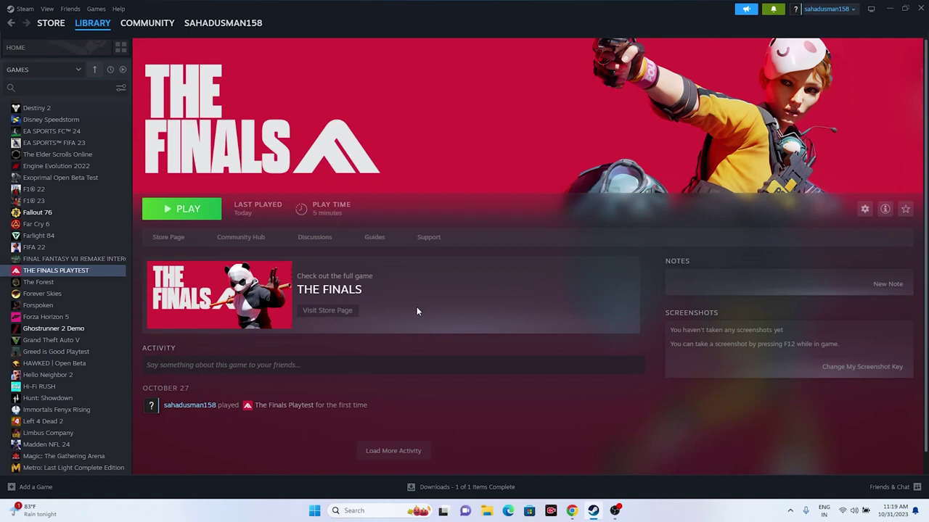
{"action": "left_click", "coordinate": [370, 510]}
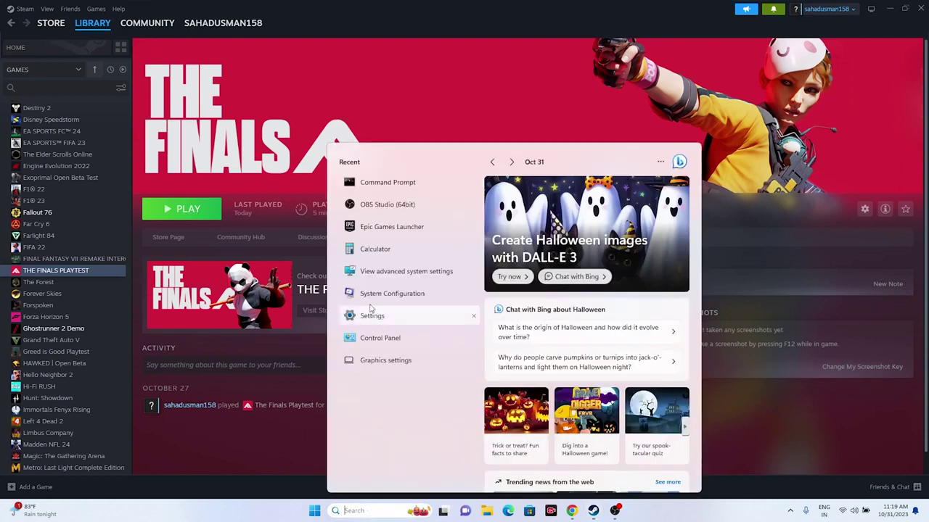
{"action": "left_click", "coordinate": [392, 294]}
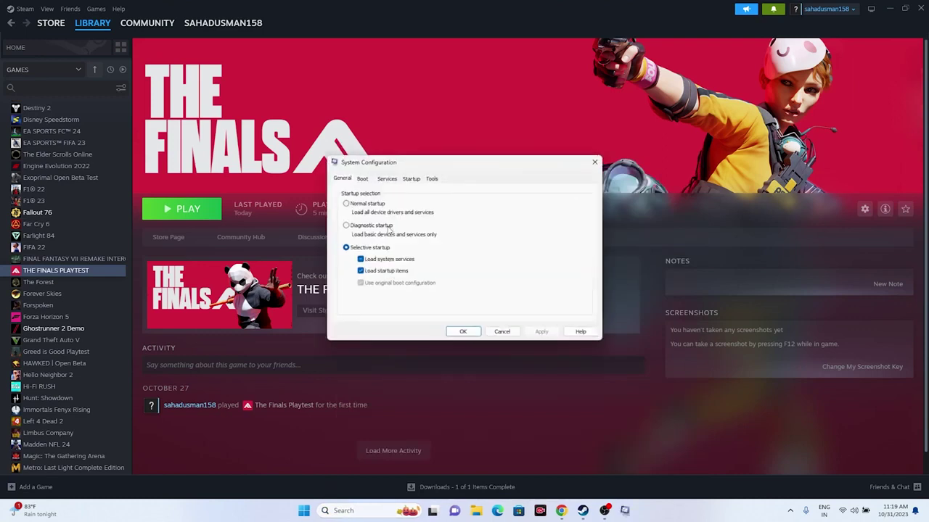
{"action": "left_click", "coordinate": [389, 179]}
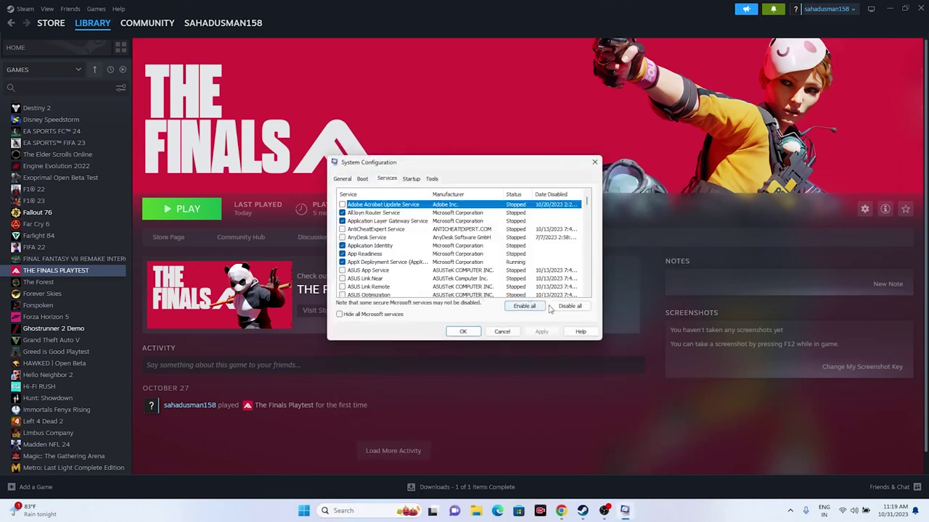
- Disable all services, hide the Microsoft services, apply the configuration, and dismiss the restart request without restarting
{"action": "left_click", "coordinate": [568, 306]}
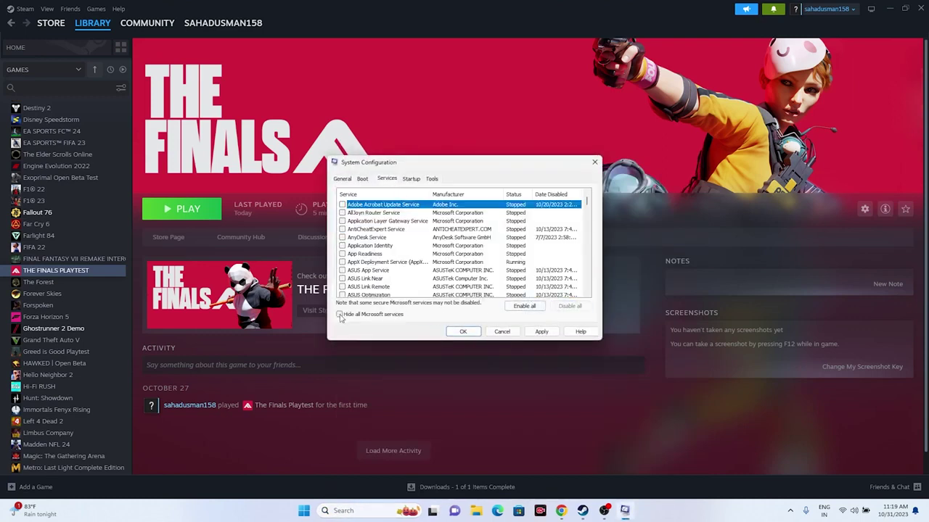
{"action": "left_click", "coordinate": [340, 315]}
{"action": "left_click", "coordinate": [541, 331]}
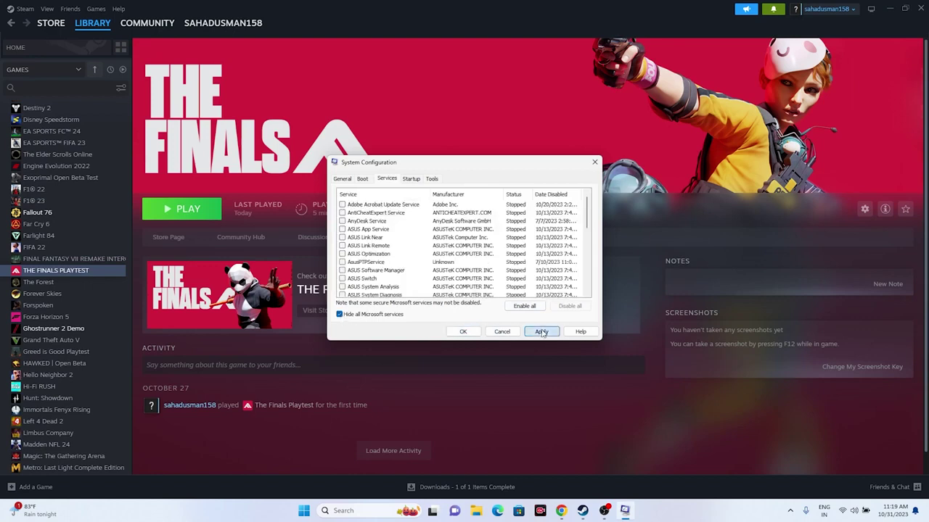
{"action": "left_click", "coordinate": [462, 332]}
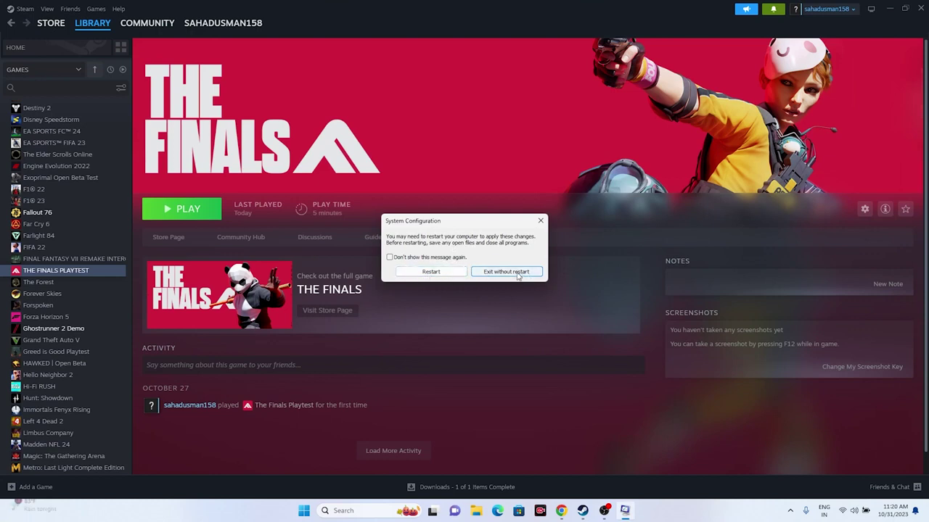
{"action": "left_click", "coordinate": [540, 221]}
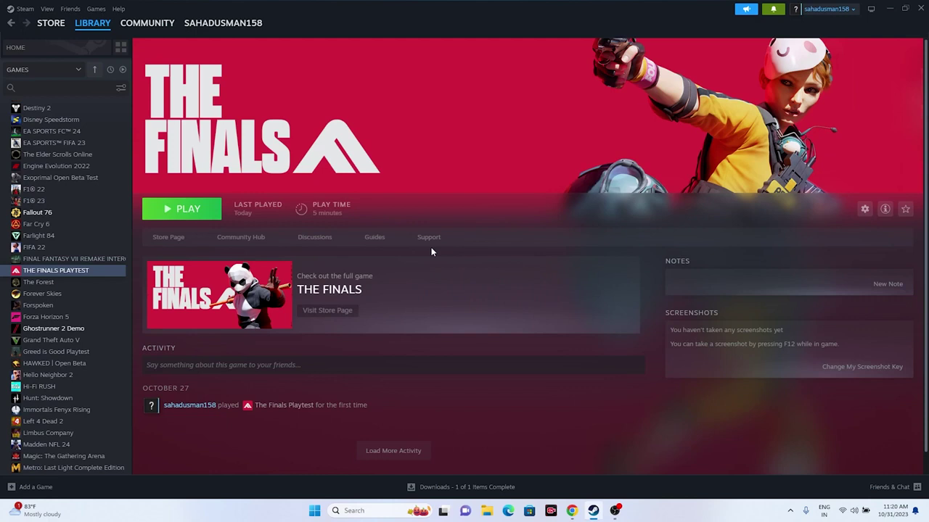
- Clear the -dx12 launch option in the Steam properties of THE FINALS PLAYTEST and close the properties
{"action": "right_click", "coordinate": [68, 274]}
{"action": "left_click", "coordinate": [94, 347]}
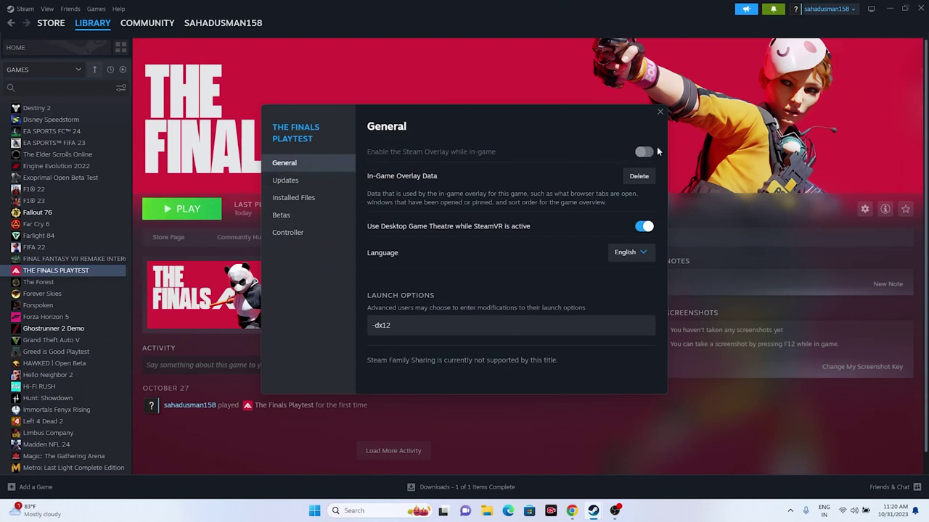
{"action": "left_click_drag", "start_coordinate": [391, 326], "coordinate": [369, 325]}
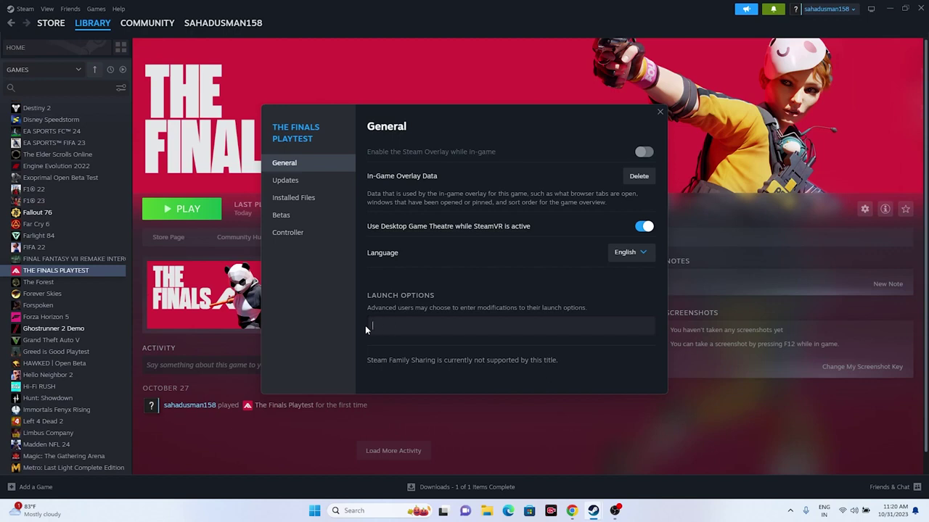
{"action": "left_click", "coordinate": [660, 111]}
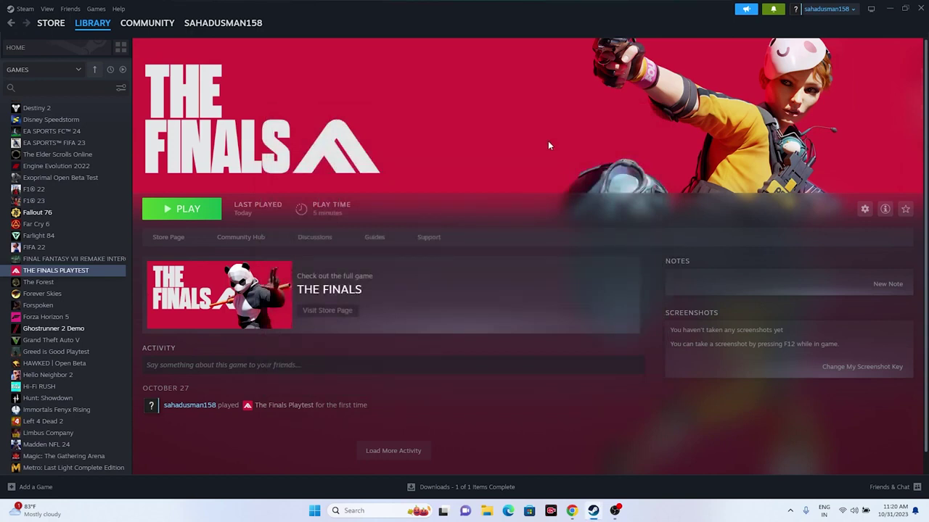
- Minimize Steam, check the running apps and background processes in Task Manager, and close it
{"action": "left_click", "coordinate": [888, 9]}
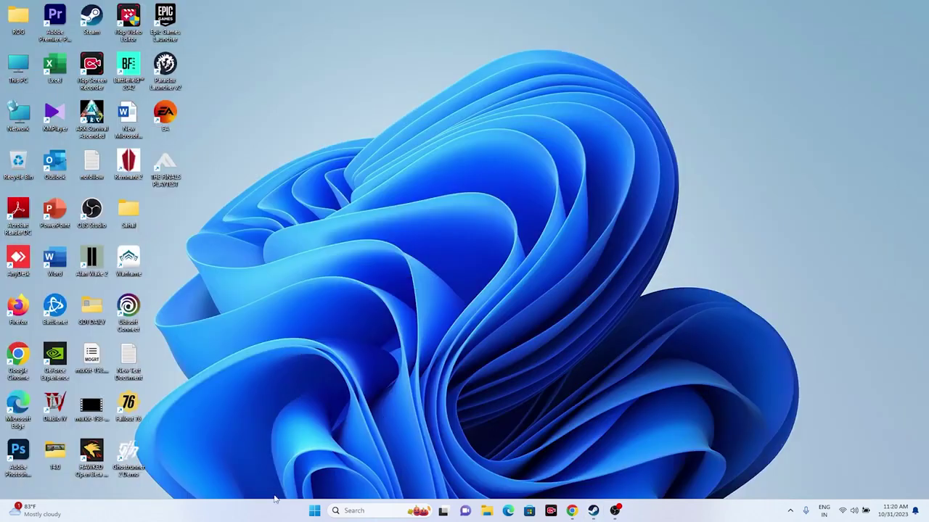
{"action": "right_click", "coordinate": [315, 512]}
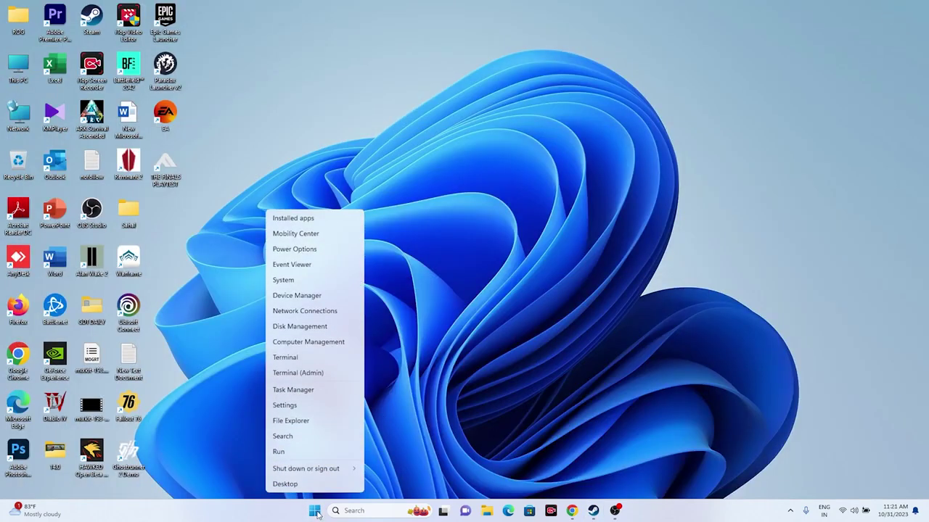
{"action": "left_click", "coordinate": [312, 391]}
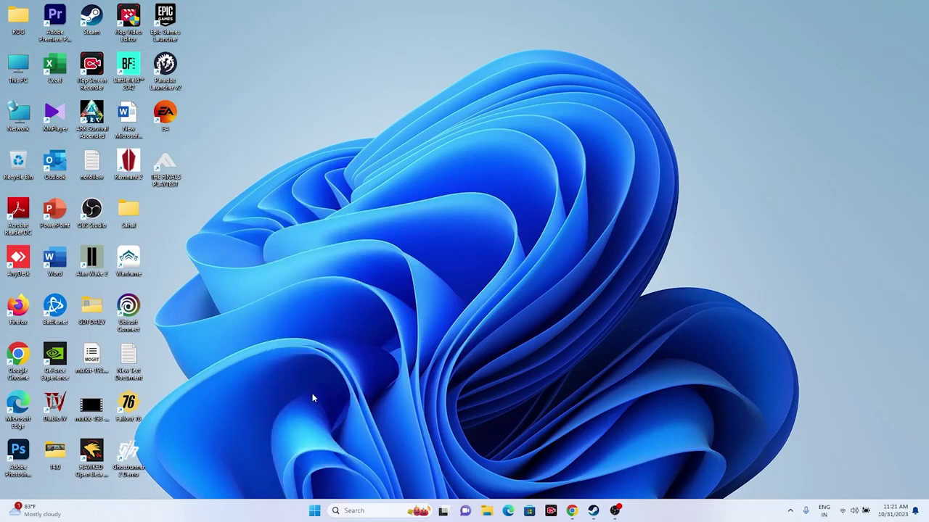
{"action": "left_click", "coordinate": [440, 109]}
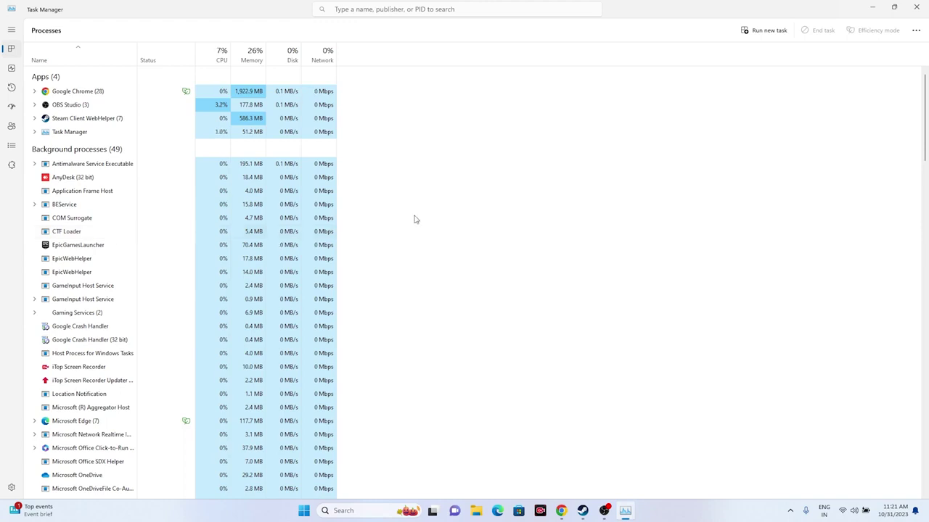
{"action": "left_click", "coordinate": [914, 9]}
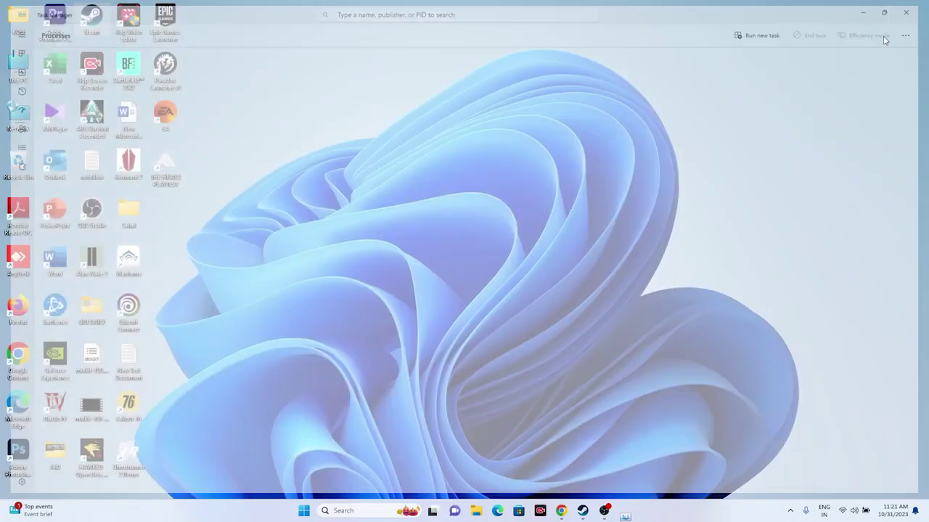
{"action": "left_click", "coordinate": [572, 511]}
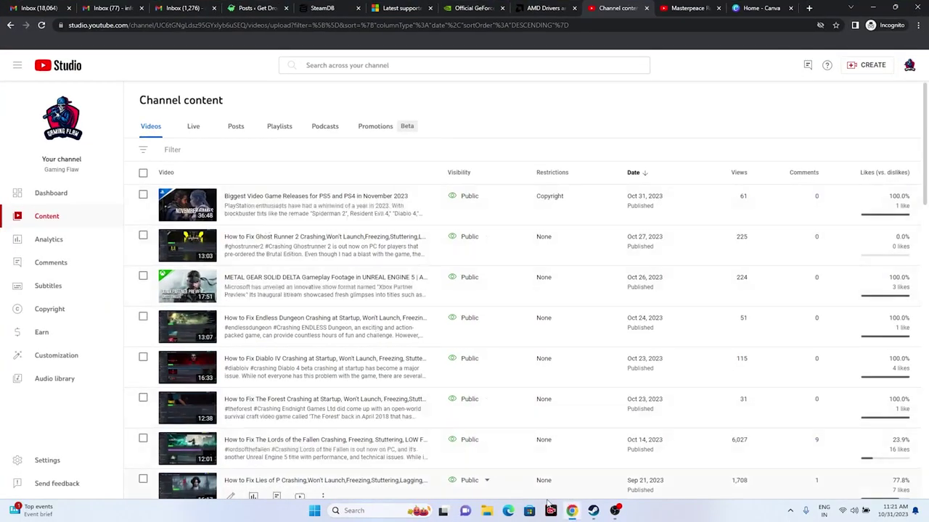
{"action": "left_click", "coordinate": [572, 511]}
{"action": "left_click", "coordinate": [593, 511]}
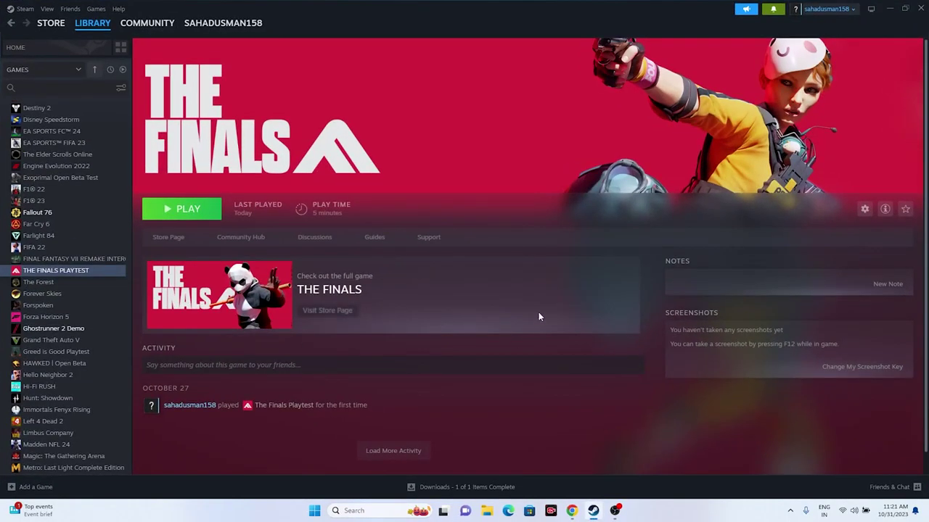
{"action": "left_click", "coordinate": [889, 9]}
- Open the Windows Graphics settings and look through the custom app list for the Discovery entry of THE FINALS
{"action": "left_click", "coordinate": [371, 511]}
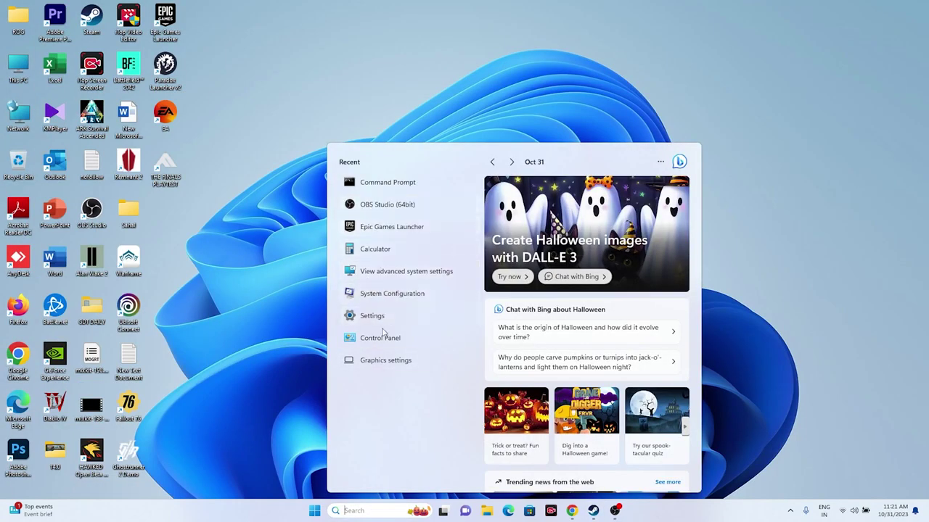
{"action": "left_click", "coordinate": [380, 361]}
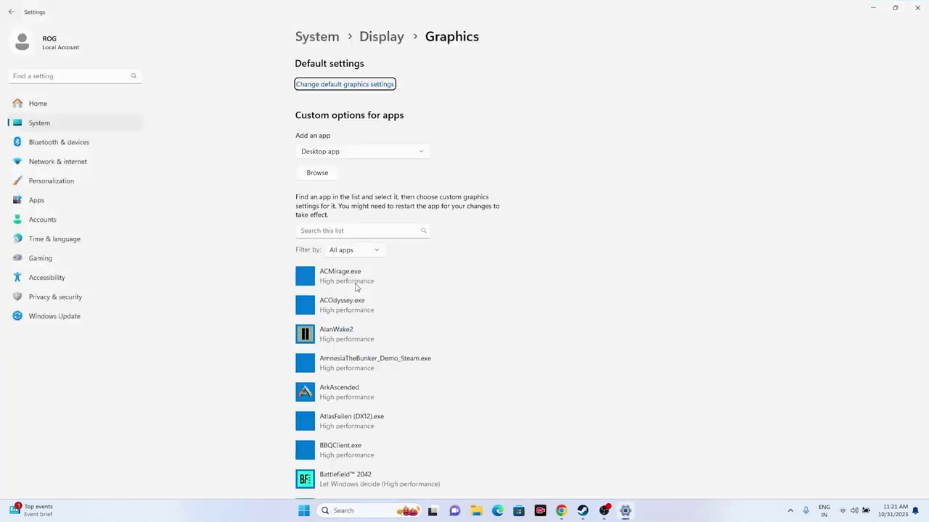
{"action": "scroll", "coordinate": [547, 255], "scroll_direction": "down", "scroll_amount": 4}
{"action": "scroll", "coordinate": [547, 252], "scroll_direction": "down", "scroll_amount": 2}
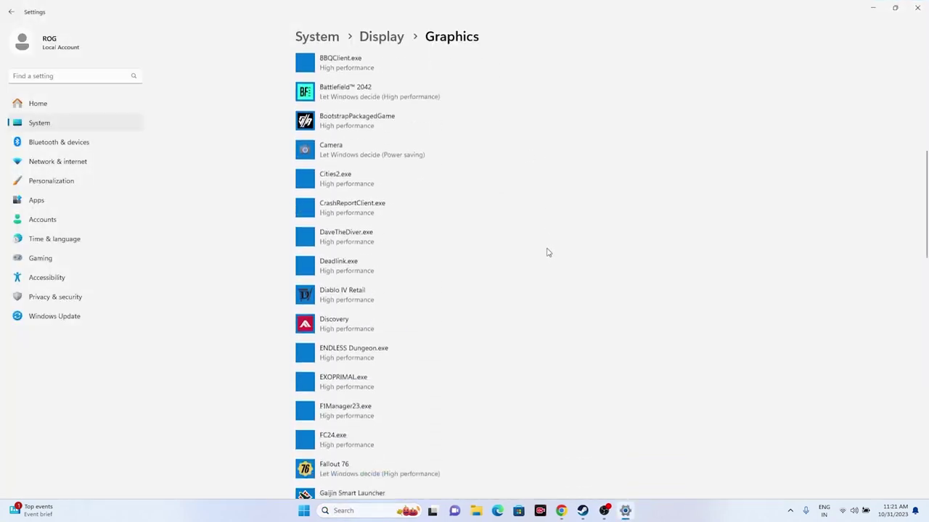
{"action": "scroll", "coordinate": [547, 252], "scroll_direction": "up", "scroll_amount": 2}
{"action": "scroll", "coordinate": [546, 253], "scroll_direction": "down", "scroll_amount": 2}
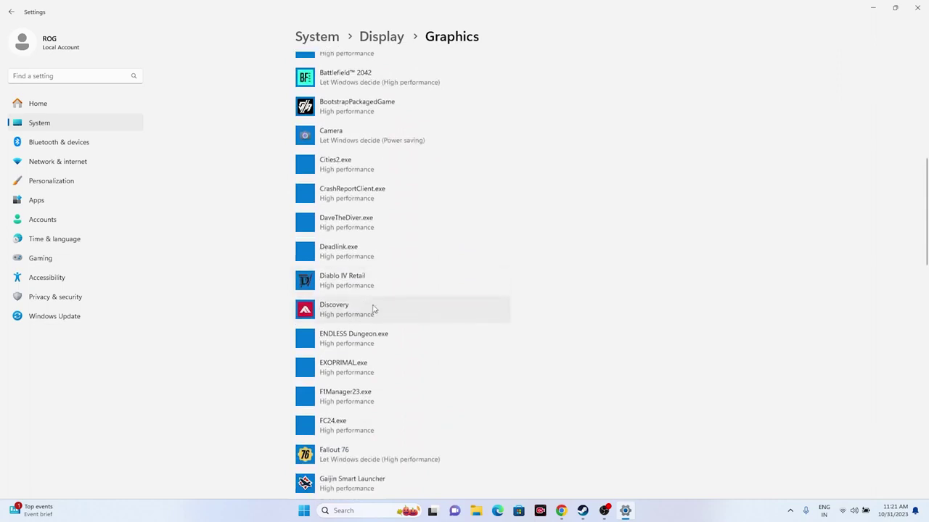
{"action": "scroll", "coordinate": [595, 234], "scroll_direction": "up", "scroll_amount": 6}
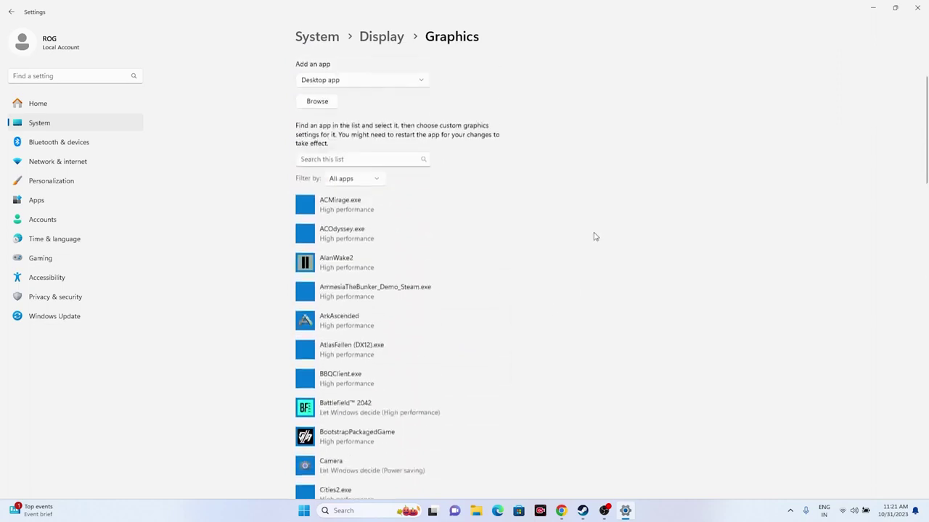
{"action": "scroll", "coordinate": [532, 172], "scroll_direction": "down", "scroll_amount": 6}
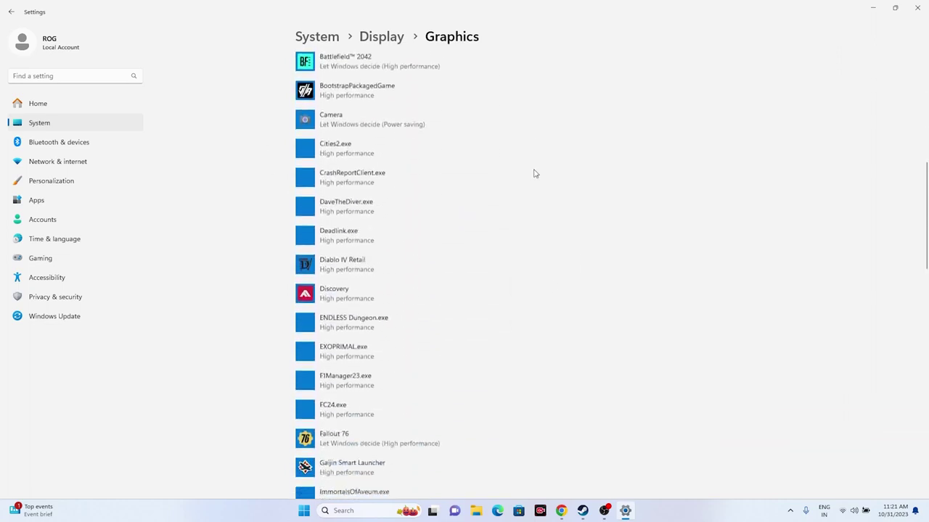
- Set the graphics preference of the Discovery app to High performance, save it and close Settings
{"action": "left_click", "coordinate": [348, 240]}
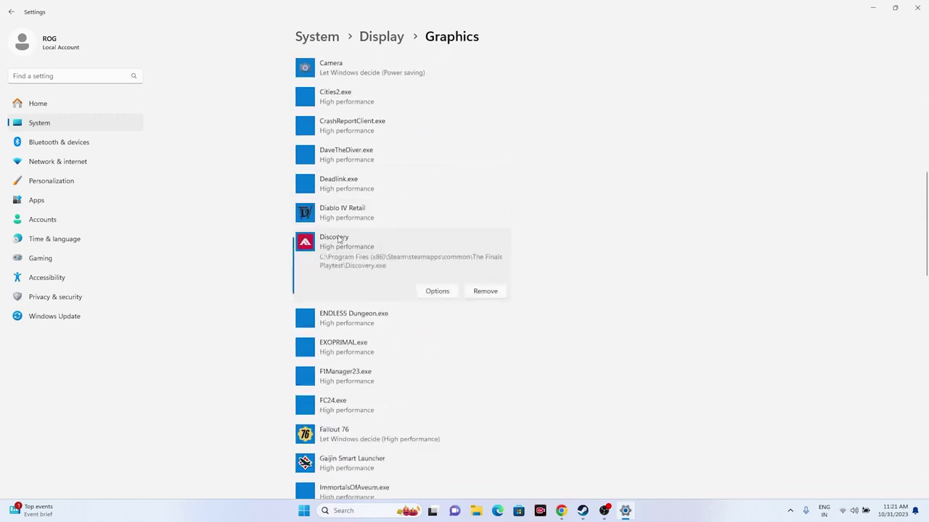
{"action": "left_click", "coordinate": [430, 290]}
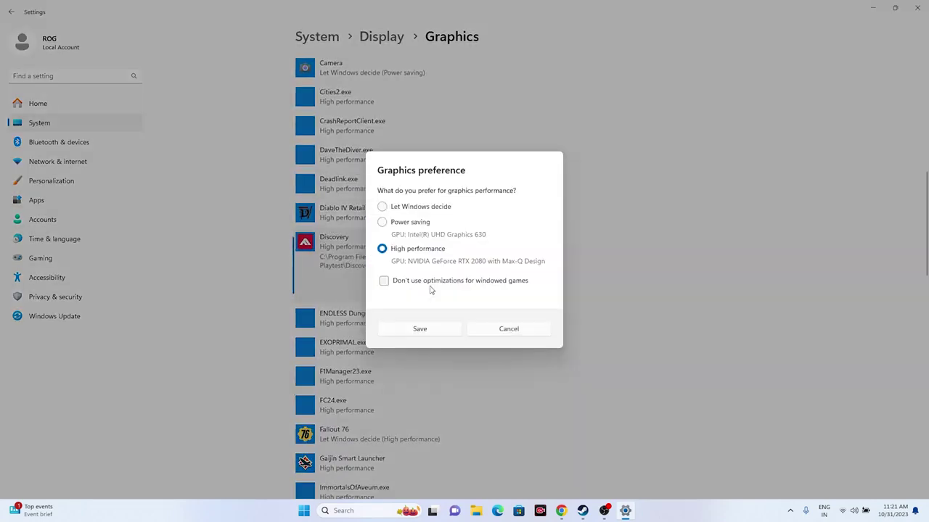
{"action": "left_click", "coordinate": [384, 208]}
{"action": "left_click", "coordinate": [382, 250]}
{"action": "left_click", "coordinate": [409, 334]}
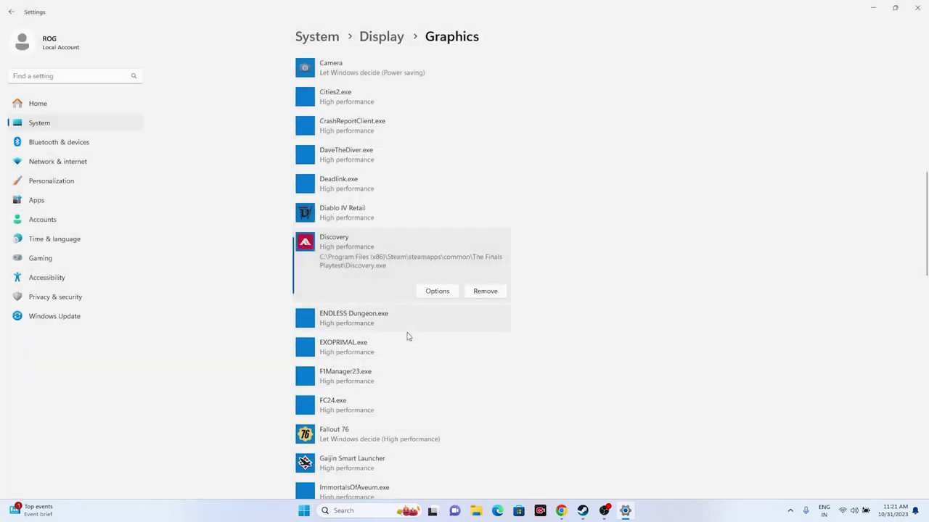
{"action": "left_click", "coordinate": [917, 7]}
{"action": "left_click", "coordinate": [594, 511]}
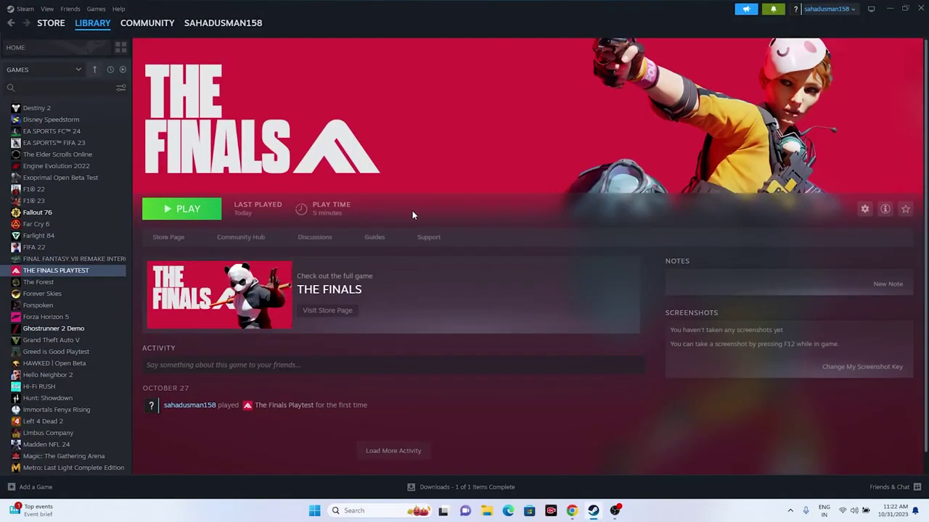
{"action": "left_click", "coordinate": [890, 9]}
- Open the Virtual Memory settings from the advanced system settings and choose a custom paging file size for drive C
{"action": "left_click", "coordinate": [355, 511]}
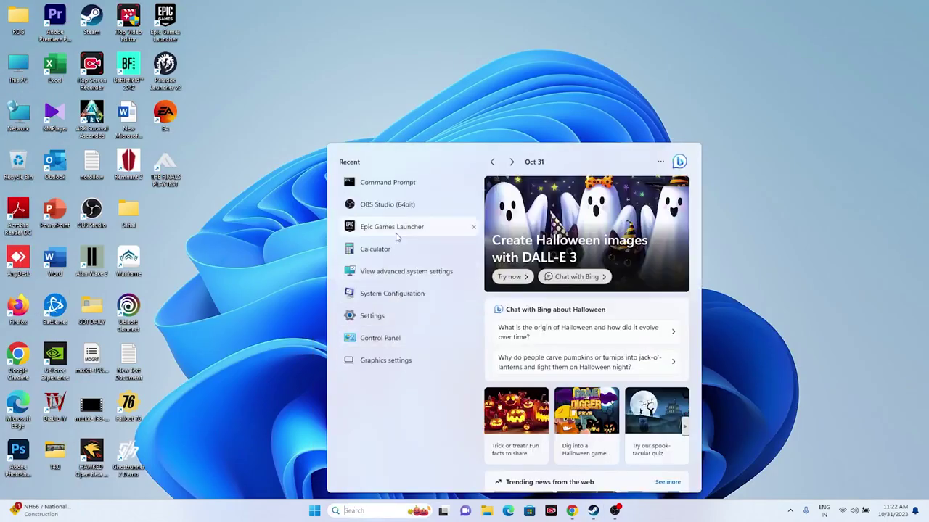
{"action": "left_click", "coordinate": [395, 271]}
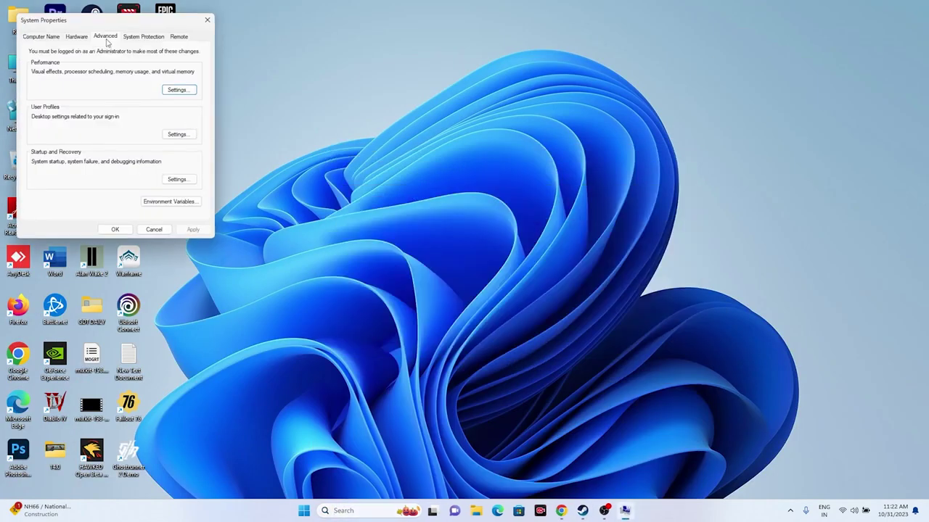
{"action": "left_click", "coordinate": [179, 89]}
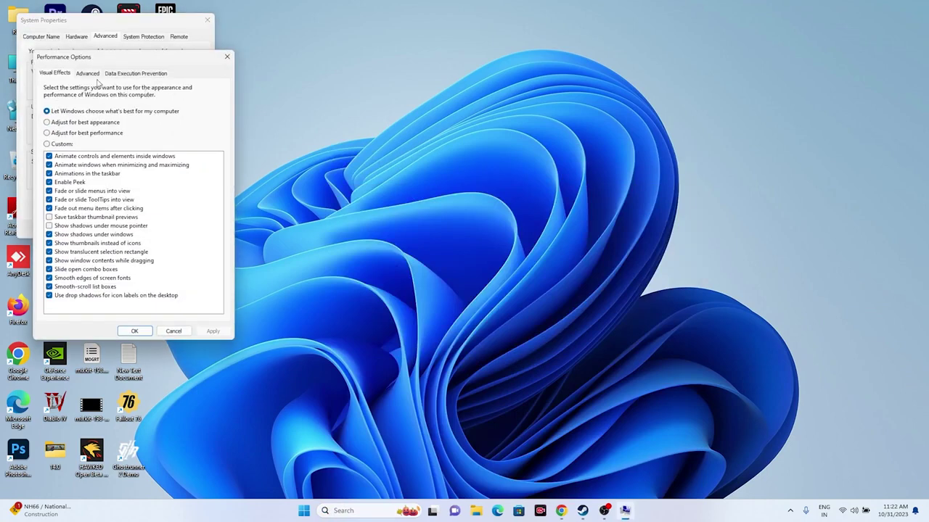
{"action": "left_click", "coordinate": [87, 74]}
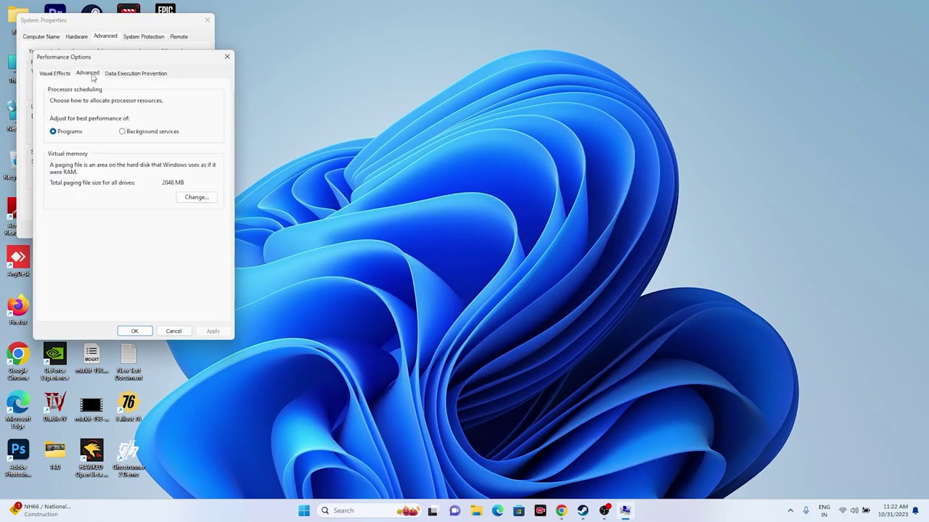
{"action": "left_click", "coordinate": [197, 198]}
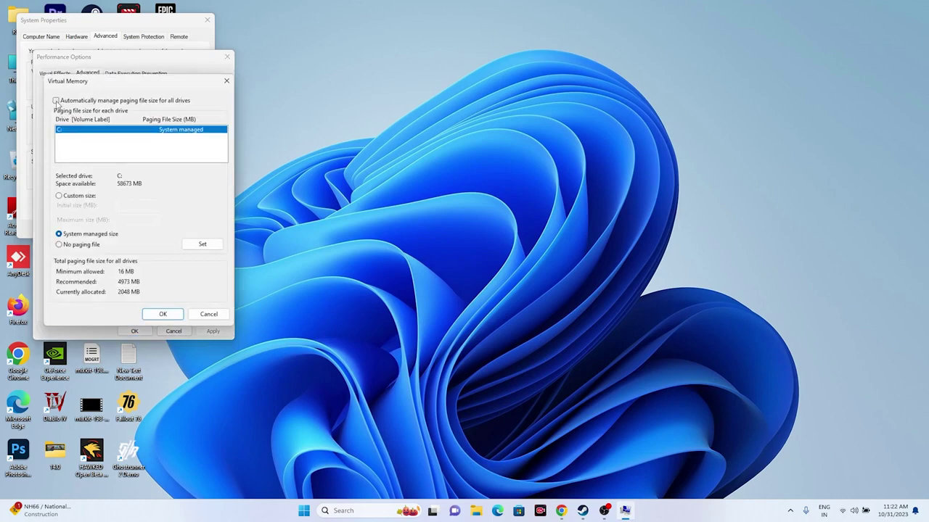
{"action": "left_click", "coordinate": [59, 196]}
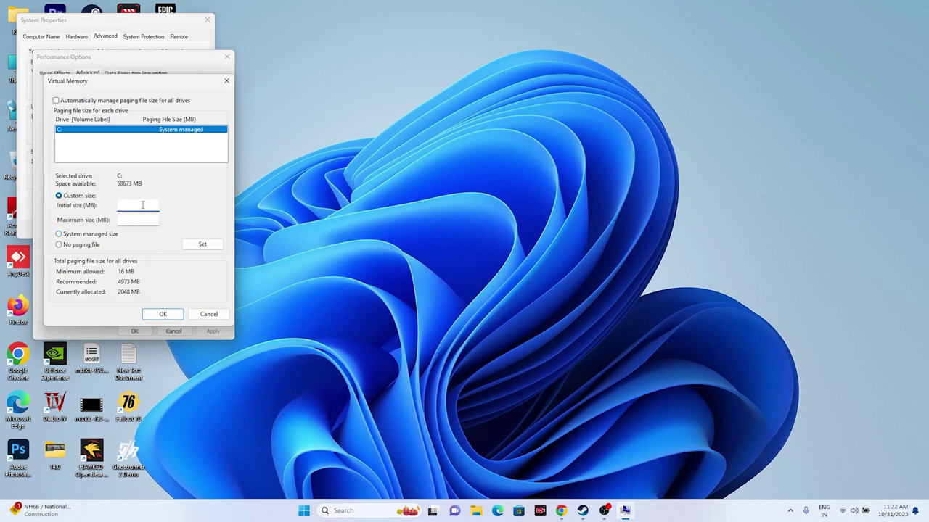
{"action": "left_click", "coordinate": [141, 218]}
- Open Calculator and compute 32 × 1024
{"action": "left_click", "coordinate": [341, 511]}
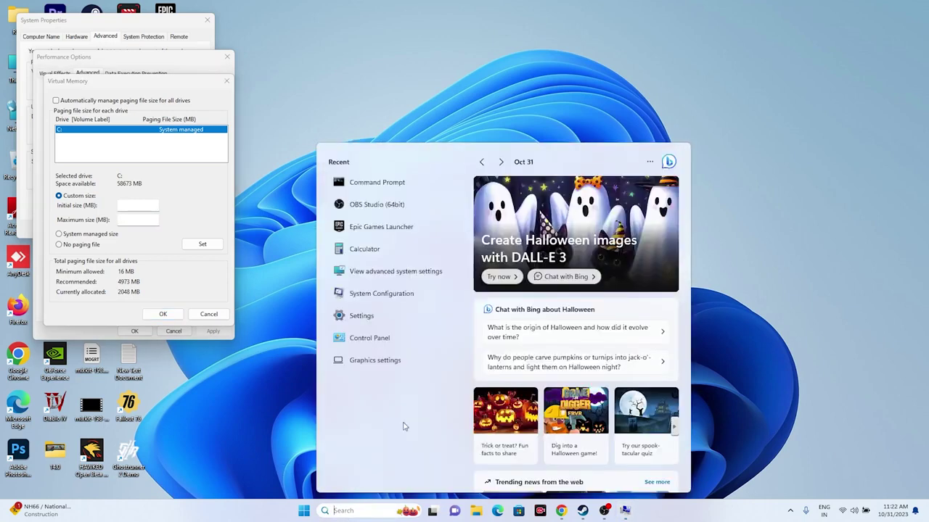
{"action": "left_click", "coordinate": [377, 252]}
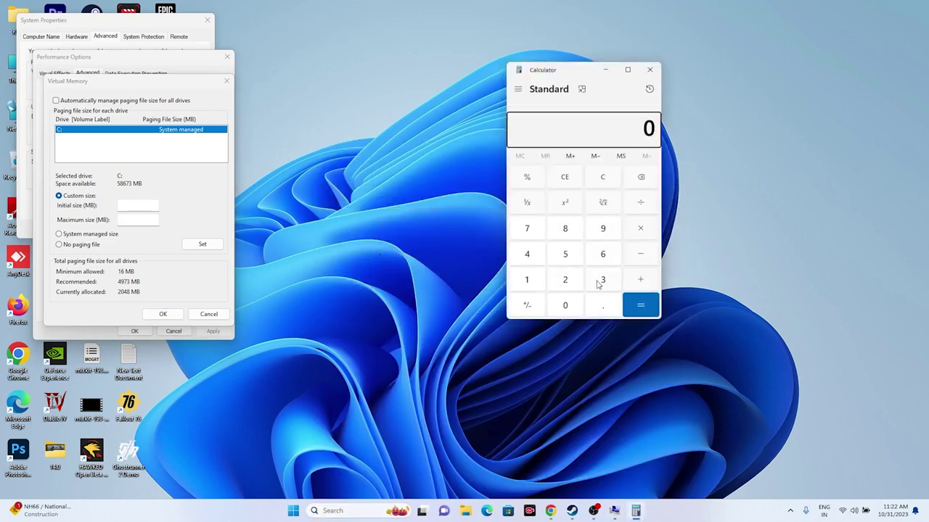
{"action": "left_click", "coordinate": [599, 282]}
{"action": "left_click", "coordinate": [569, 283]}
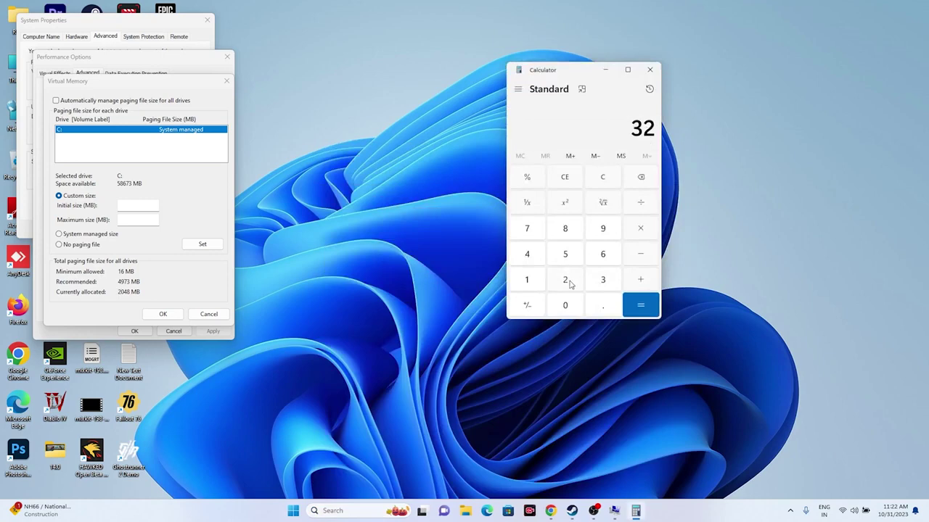
{"action": "left_click", "coordinate": [538, 284]}
{"action": "left_click", "coordinate": [563, 306]}
{"action": "left_click", "coordinate": [562, 285]}
{"action": "left_click", "coordinate": [536, 255]}
{"action": "left_click", "coordinate": [642, 315]}
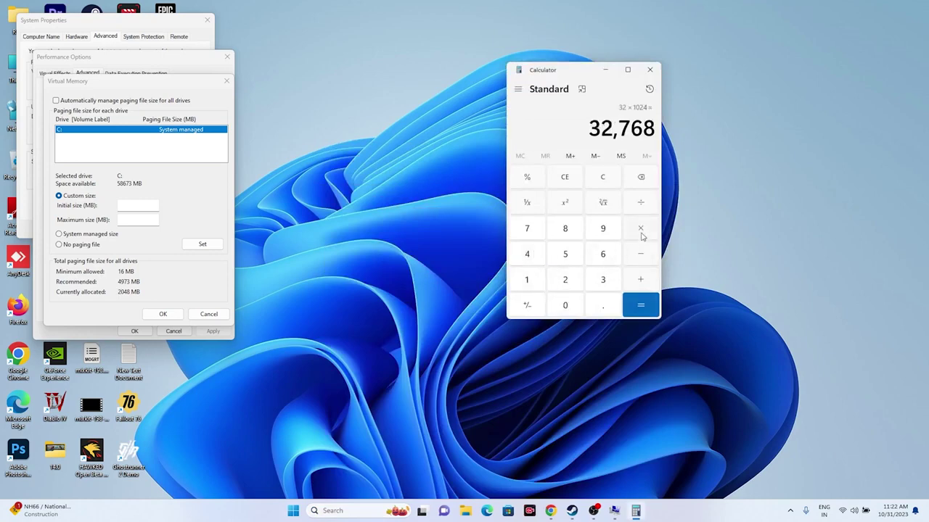
- Multiply the calculated result by 1.5 and copy the product, 49,152, into the initial paging file size
{"action": "left_click", "coordinate": [639, 230]}
{"action": "left_click", "coordinate": [539, 285]}
{"action": "left_click", "coordinate": [598, 307]}
{"action": "left_click", "coordinate": [571, 258]}
{"action": "left_click", "coordinate": [641, 305]}
{"action": "left_click_drag", "start_coordinate": [596, 124], "coordinate": [671, 129]}
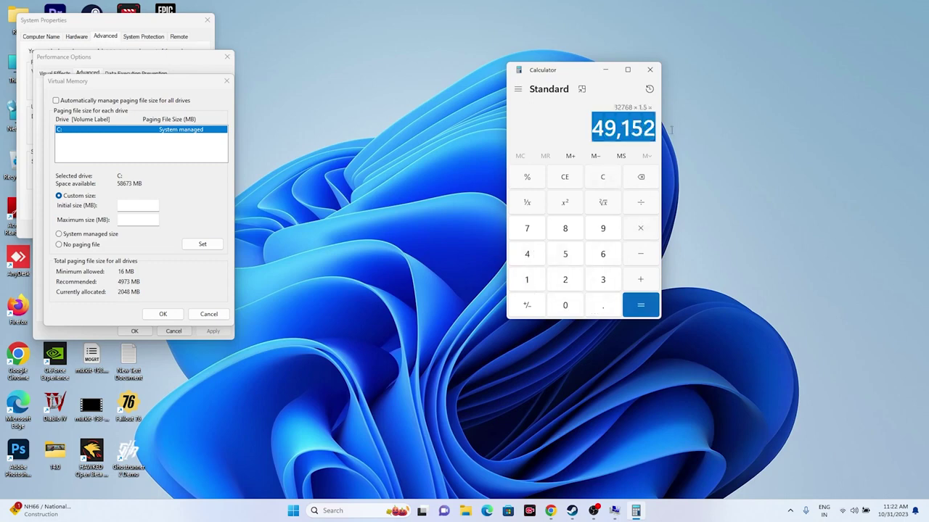
{"action": "right_click", "coordinate": [653, 132]}
{"action": "left_click", "coordinate": [682, 148]}
{"action": "right_click", "coordinate": [145, 209]}
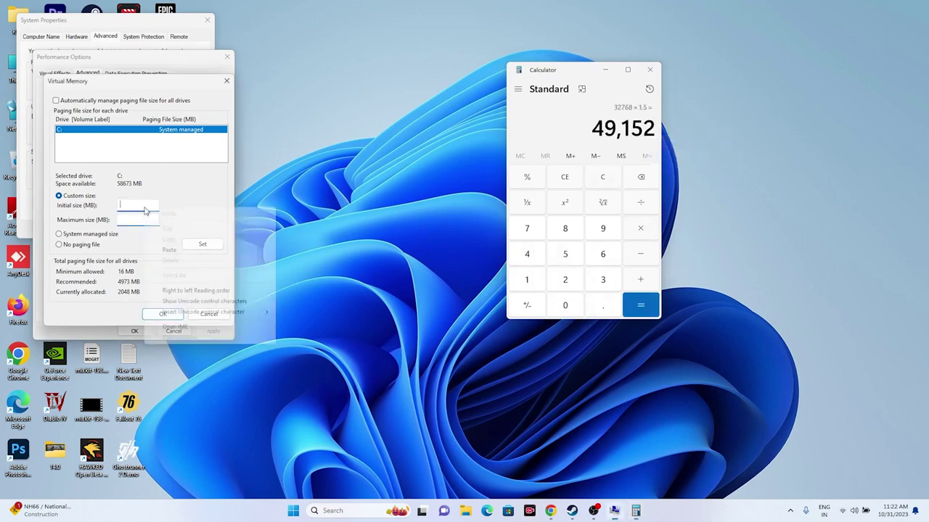
{"action": "left_click", "coordinate": [169, 249]}
{"action": "key", "text": "Tab"}
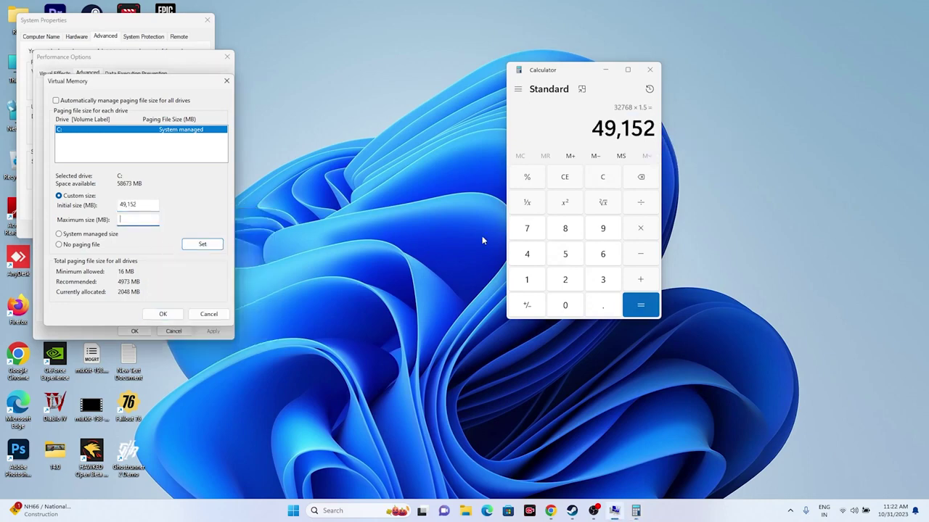
- Clear the calculator and compute 32 × 1024 again for the maximum size
{"action": "left_click", "coordinate": [564, 181]}
{"action": "left_click", "coordinate": [602, 280]}
{"action": "left_click", "coordinate": [571, 280]}
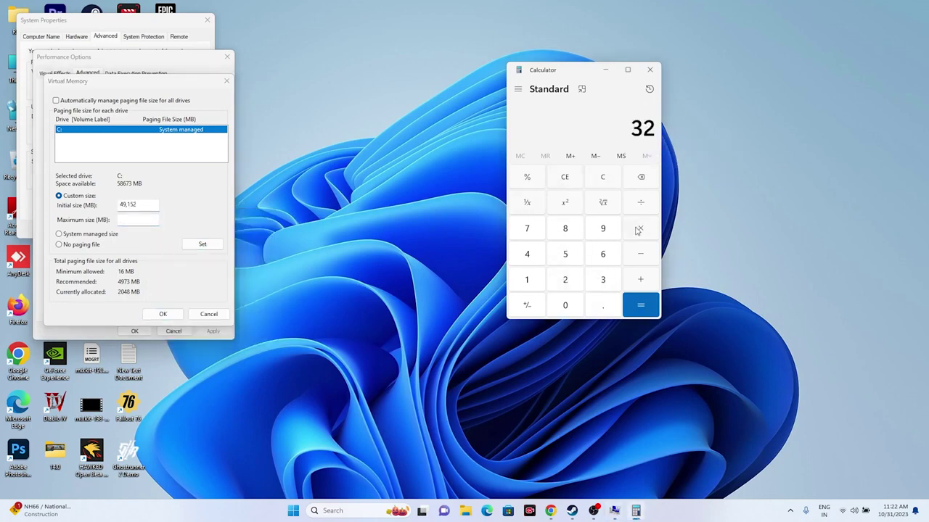
{"action": "left_click", "coordinate": [637, 231]}
{"action": "left_click", "coordinate": [537, 284]}
{"action": "left_click", "coordinate": [552, 308]}
{"action": "left_click", "coordinate": [558, 279]}
{"action": "left_click", "coordinate": [534, 261]}
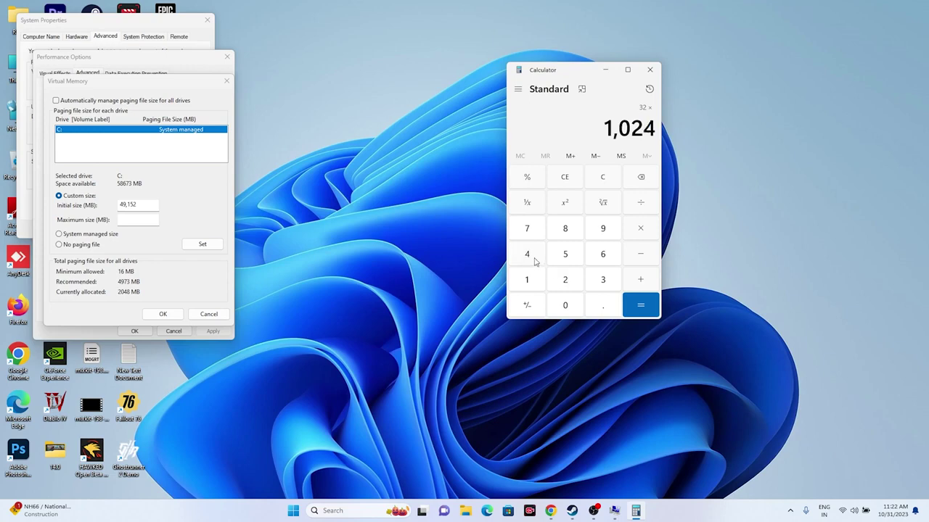
{"action": "left_click", "coordinate": [636, 304]}
- Multiply the new result by 3 and copy the product, 98,304, into the maximum paging file size
{"action": "left_click", "coordinate": [640, 232]}
{"action": "left_click", "coordinate": [615, 281]}
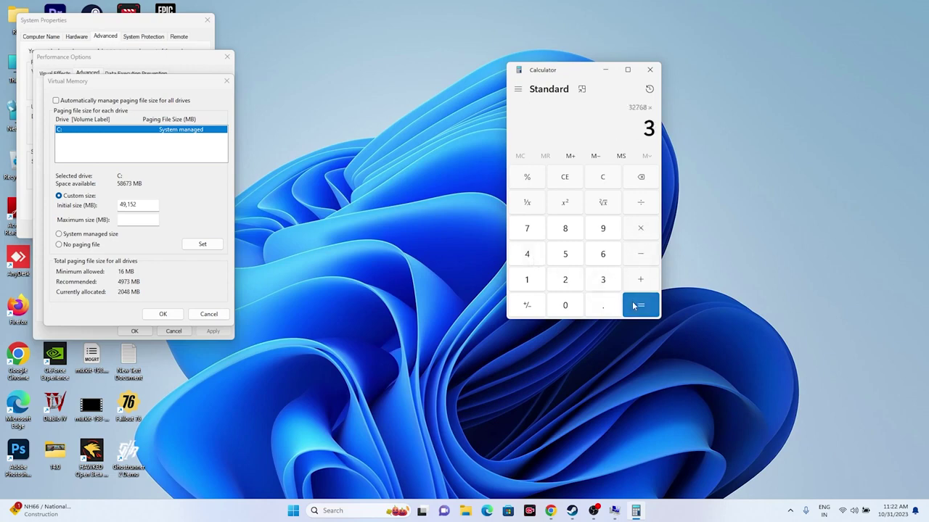
{"action": "left_click", "coordinate": [634, 306]}
{"action": "left_click_drag", "start_coordinate": [591, 128], "coordinate": [657, 132]}
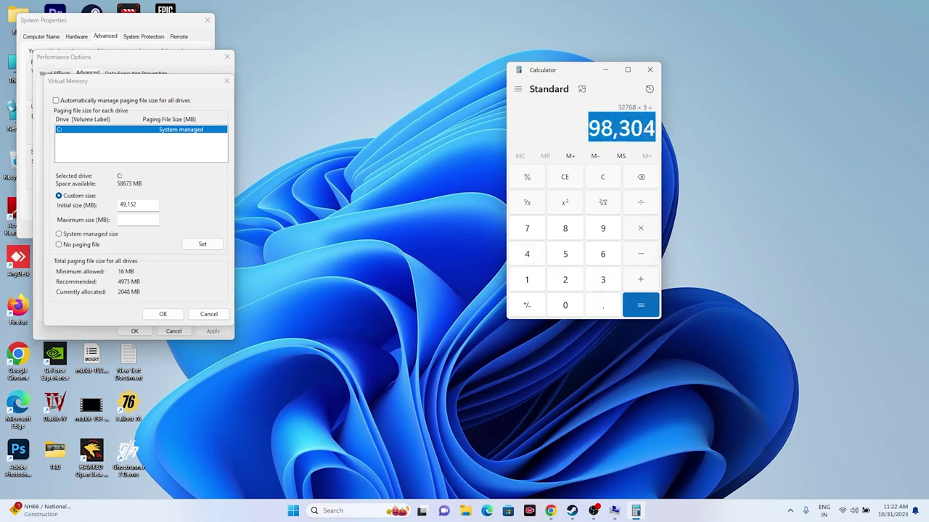
{"action": "right_click", "coordinate": [643, 135]}
{"action": "left_click", "coordinate": [664, 145]}
{"action": "right_click", "coordinate": [156, 220]}
{"action": "left_click", "coordinate": [164, 271]}
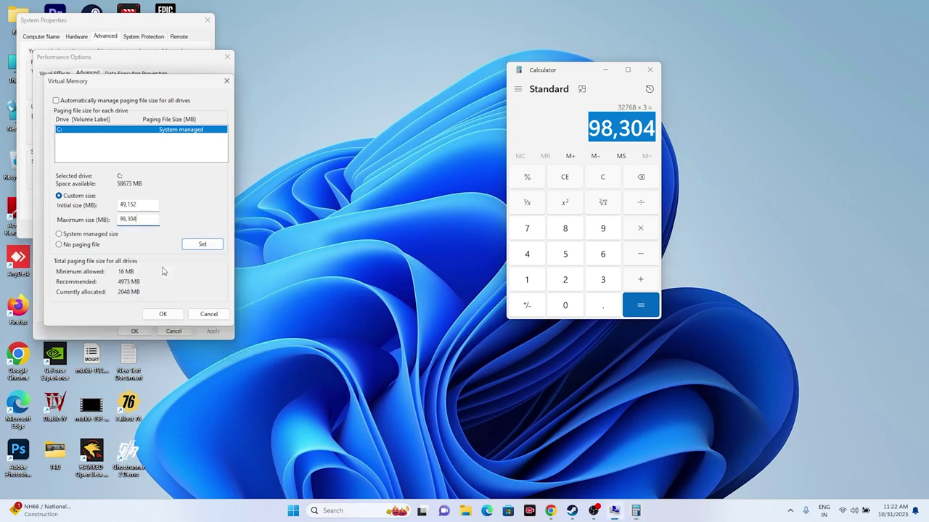
- Confirm the virtual memory and performance options, and close System Properties and Calculator
{"action": "left_click", "coordinate": [163, 314]}
{"action": "left_click", "coordinate": [134, 331]}
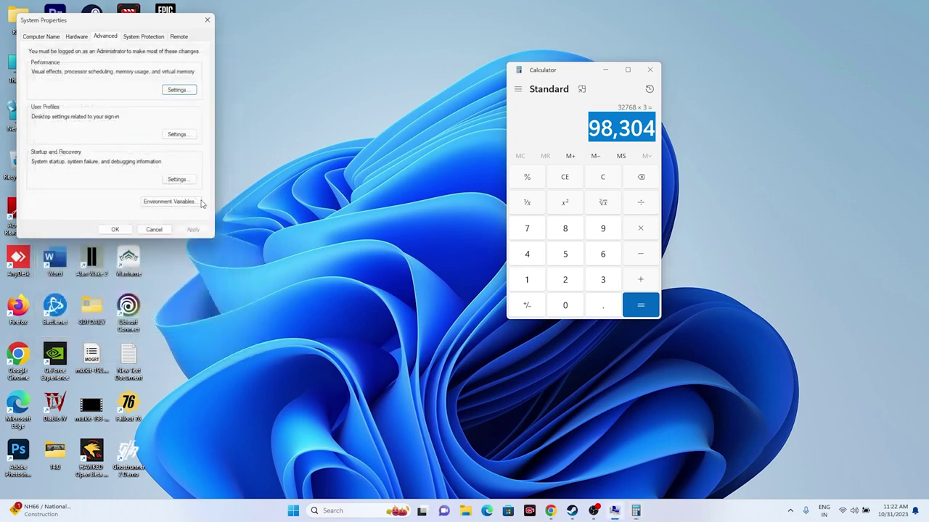
{"action": "left_click", "coordinate": [207, 19]}
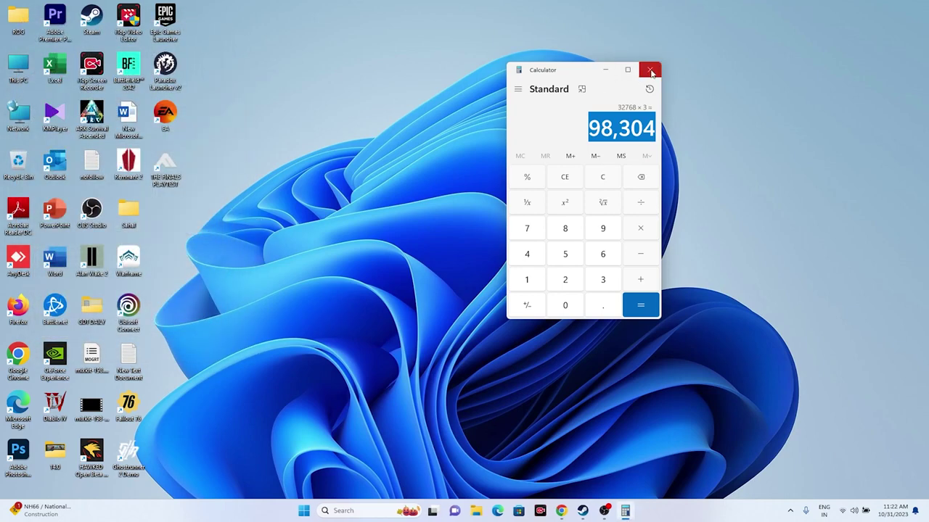
{"action": "left_click", "coordinate": [649, 70]}
{"action": "left_click", "coordinate": [593, 510]}
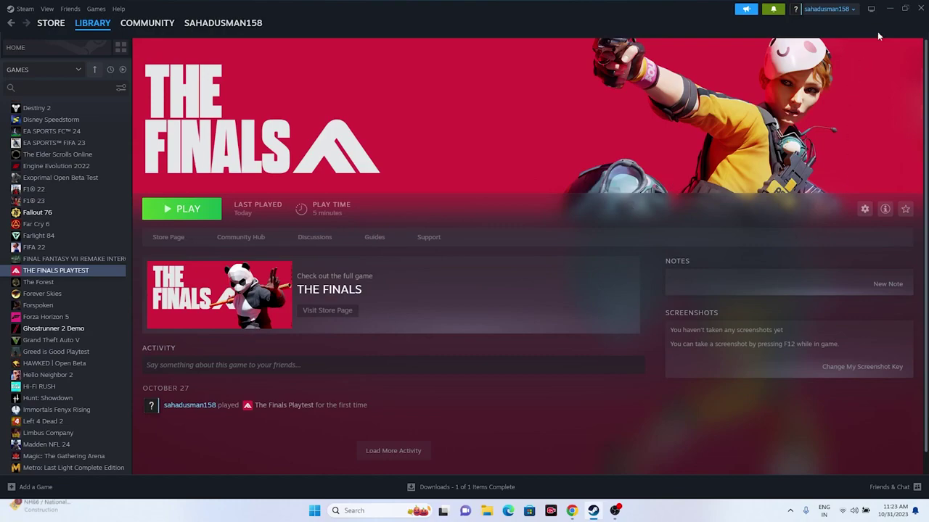
{"action": "left_click", "coordinate": [889, 15]}
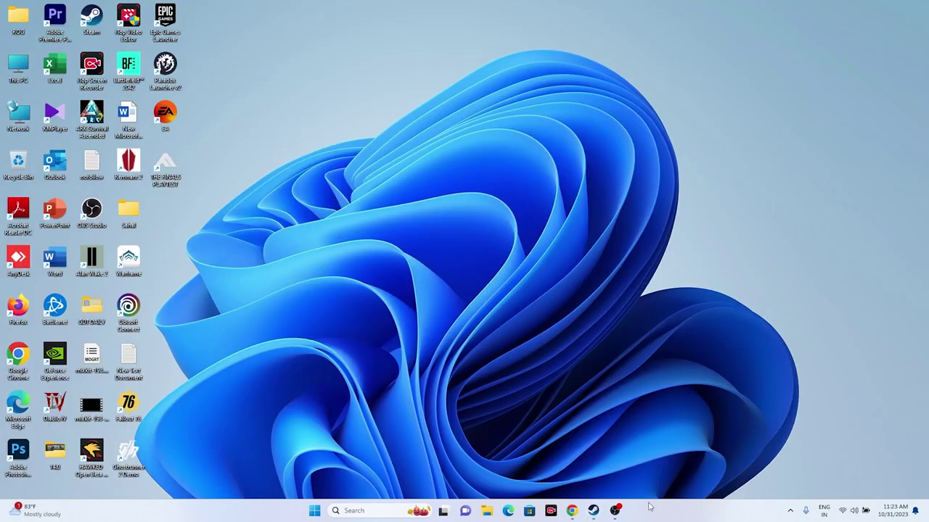
- Switch to Chrome and bring up the NVIDIA GeForce Drivers page
{"action": "left_click", "coordinate": [572, 511]}
{"action": "left_click", "coordinate": [459, 8]}
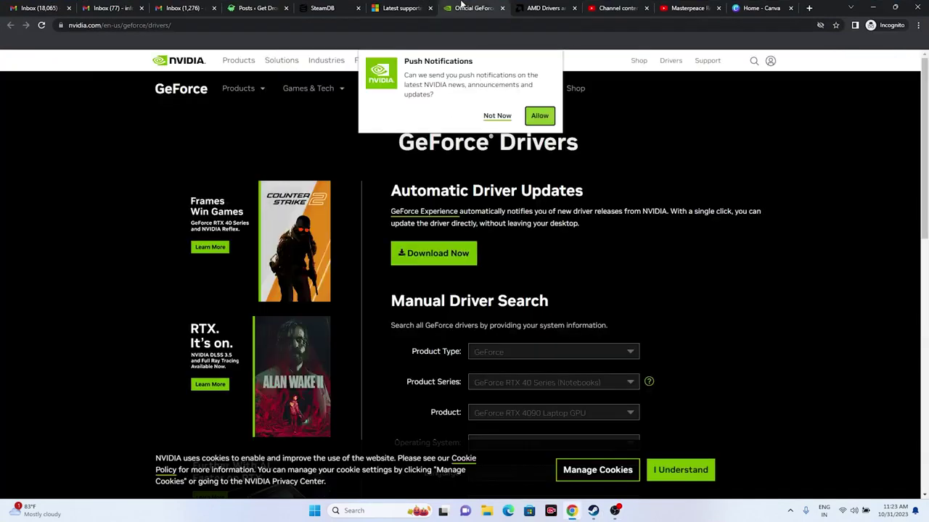
- Decline the push notifications and set the manual driver search to product type GeForce and series GeForce RTX 40 Series
{"action": "left_click", "coordinate": [501, 118]}
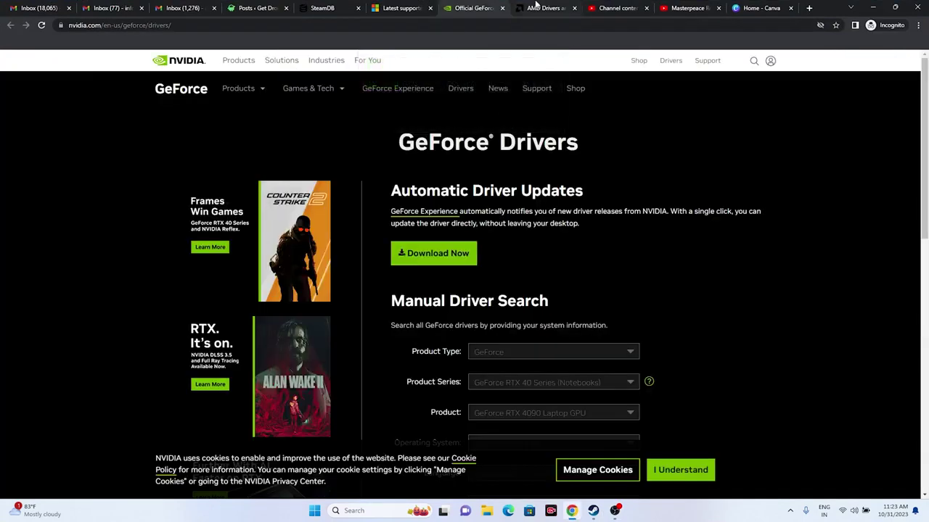
{"action": "left_click", "coordinate": [537, 8]}
{"action": "left_click", "coordinate": [473, 7]}
{"action": "scroll", "coordinate": [791, 221], "scroll_direction": "down", "scroll_amount": 3}
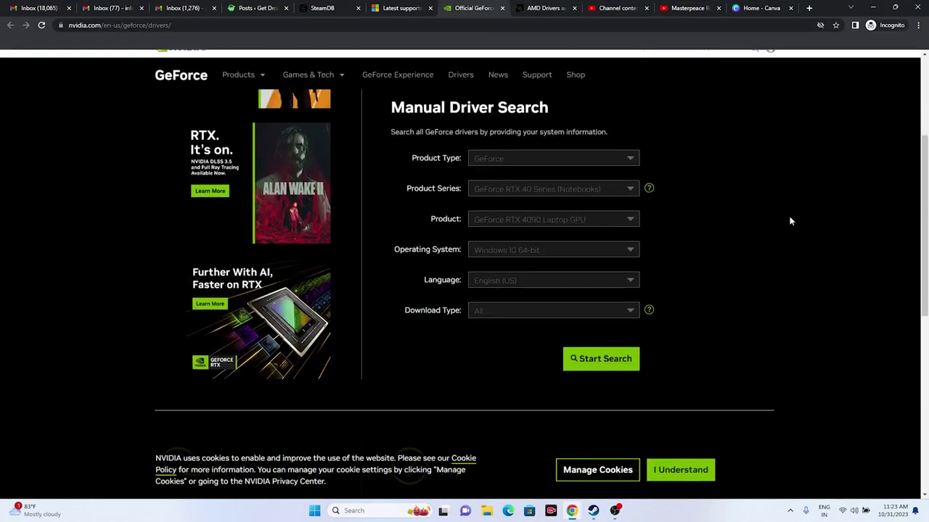
{"action": "scroll", "coordinate": [790, 221], "scroll_direction": "up", "scroll_amount": 1}
{"action": "left_click", "coordinate": [495, 208]}
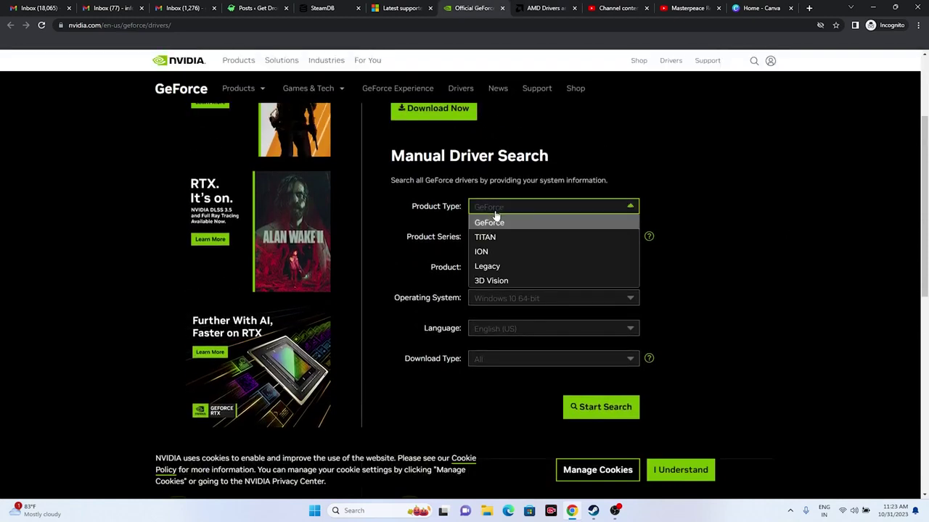
{"action": "left_click", "coordinate": [495, 220]}
{"action": "left_click", "coordinate": [498, 237]}
{"action": "left_click", "coordinate": [500, 248]}
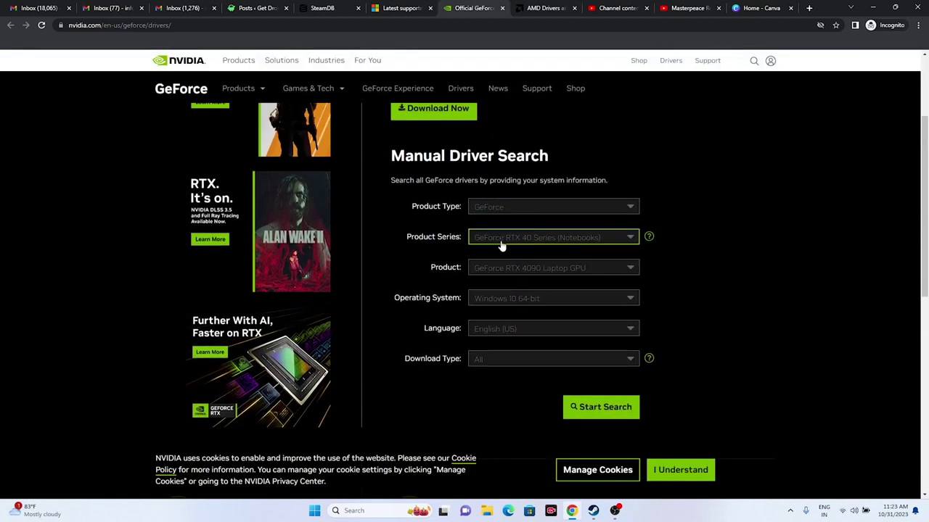
{"action": "left_click", "coordinate": [504, 240]}
{"action": "left_click", "coordinate": [518, 267]}
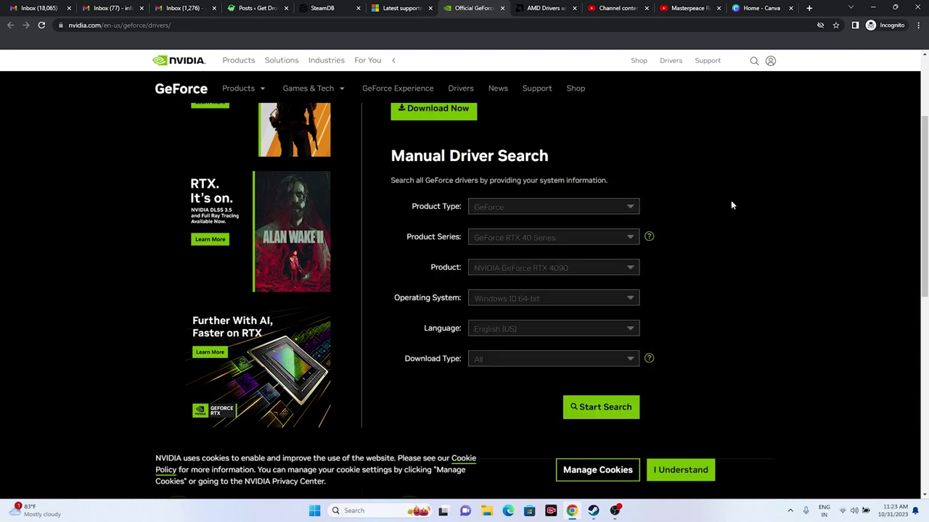
- Search for Windows 11 drivers and highlight the version and release date of the newest Game Ready Driver
{"action": "scroll", "coordinate": [448, 245], "scroll_direction": "down", "scroll_amount": 1}
{"action": "left_click", "coordinate": [483, 204]}
{"action": "left_click", "coordinate": [485, 214]}
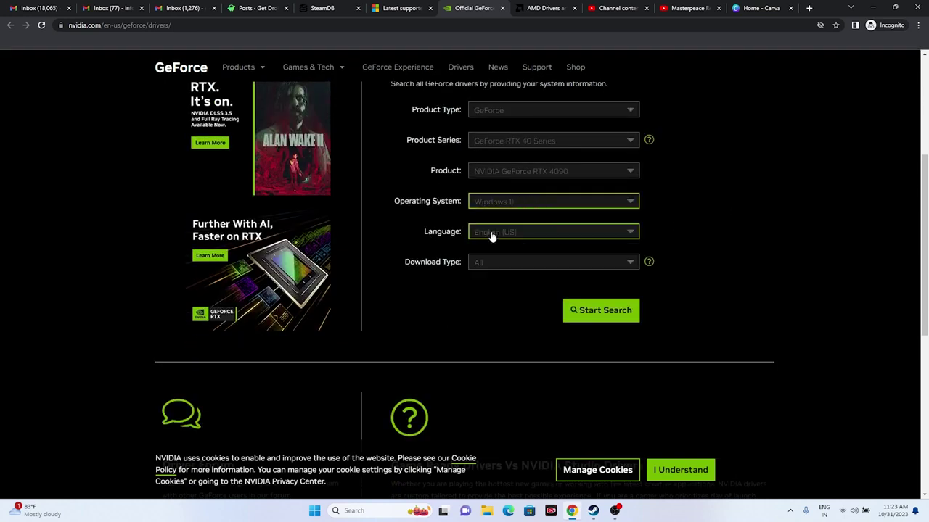
{"action": "left_click", "coordinate": [623, 310]}
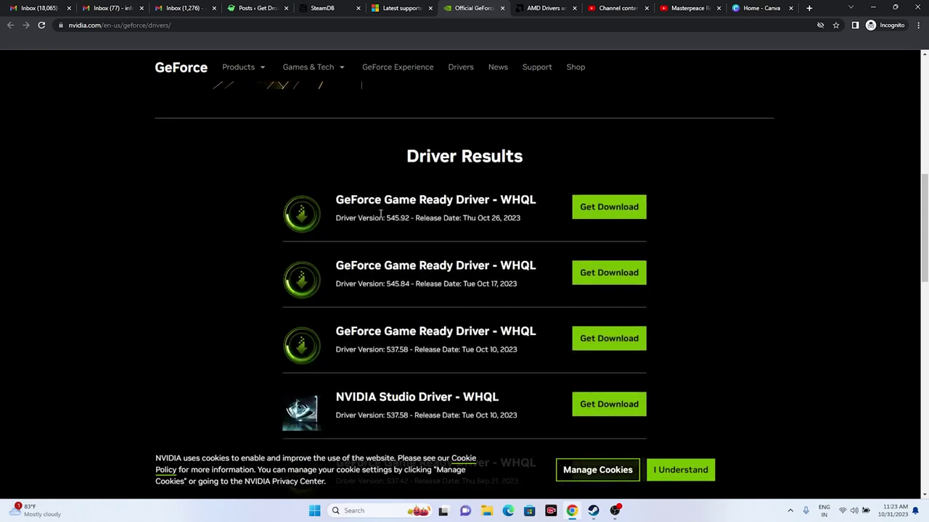
{"action": "left_click_drag", "start_coordinate": [385, 215], "coordinate": [407, 216]}
{"action": "left_click_drag", "start_coordinate": [488, 218], "coordinate": [527, 221]}
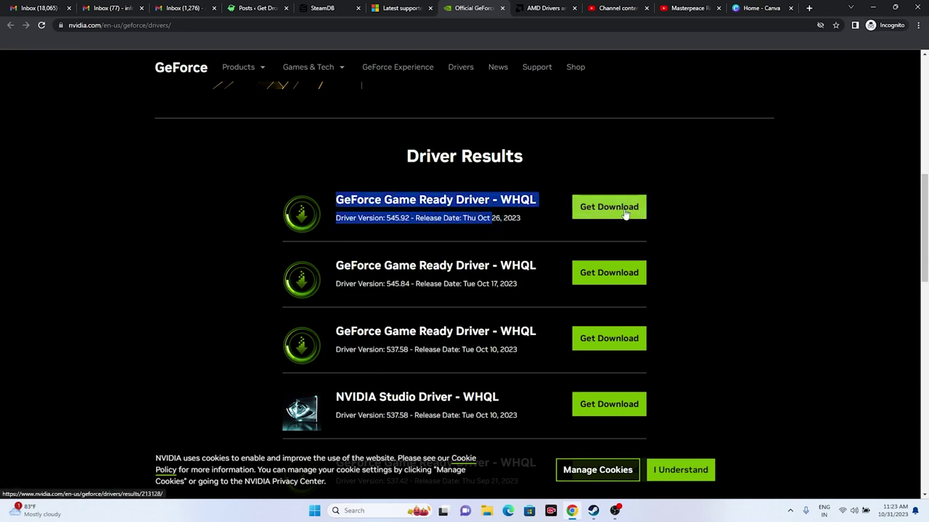
- On the AMD support page, select Graphics, AMD Radeon RX 7000S Series and AMD Radeon RX 7600S, and submit the product selection
{"action": "left_click", "coordinate": [544, 8]}
{"action": "scroll", "coordinate": [234, 231], "scroll_direction": "down", "scroll_amount": 3}
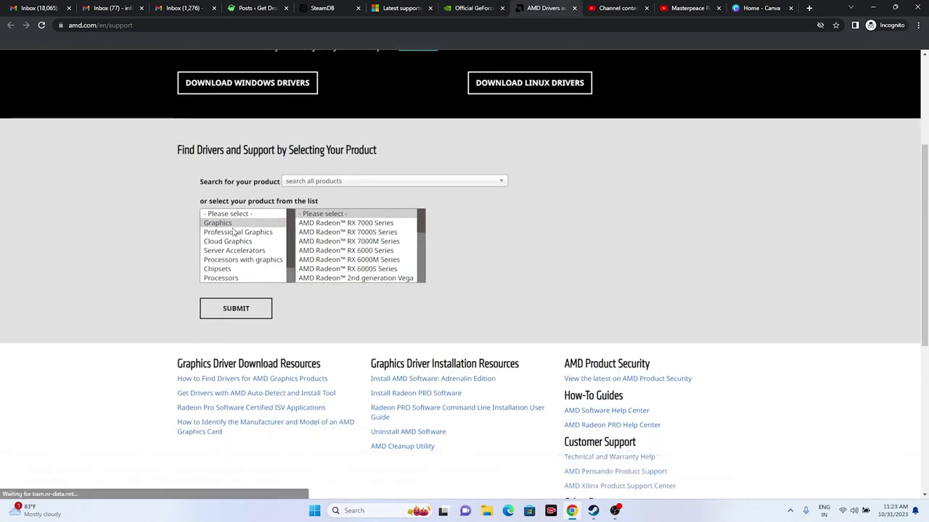
{"action": "left_click", "coordinate": [335, 232]}
{"action": "left_click", "coordinate": [483, 223]}
{"action": "left_click", "coordinate": [573, 233]}
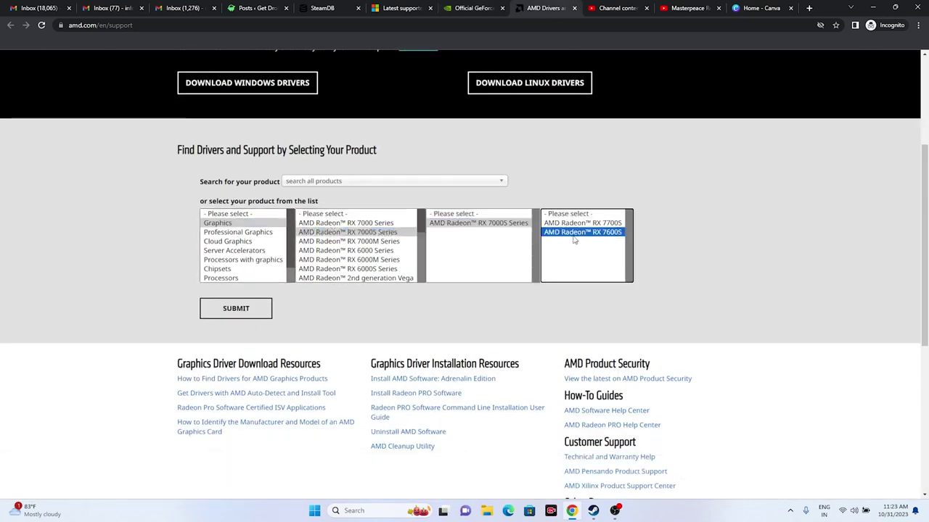
{"action": "left_click", "coordinate": [245, 307]}
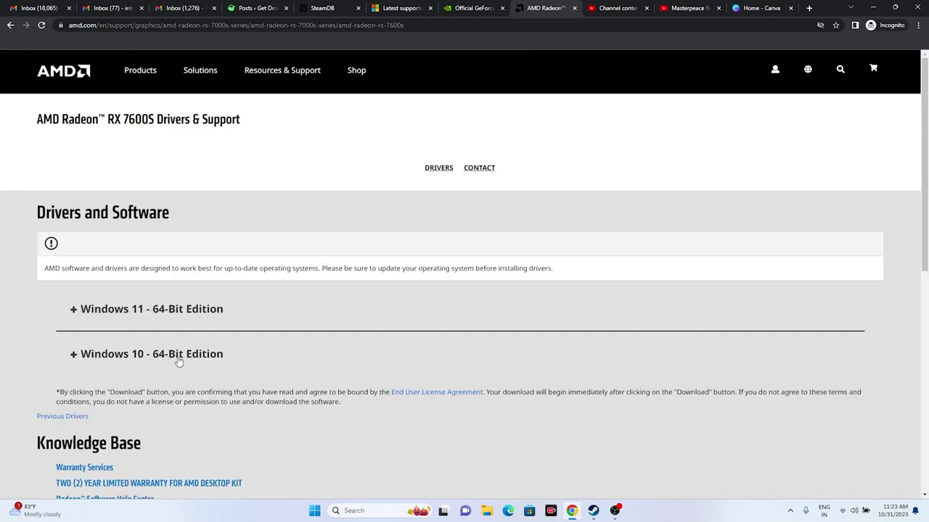
- Review the x86 and x64 downloads on the Microsoft Visual C++ Redistributable page, and minimize the browser
{"action": "left_click", "coordinate": [404, 8]}
{"action": "left_click_drag", "start_coordinate": [463, 245], "coordinate": [254, 214]}
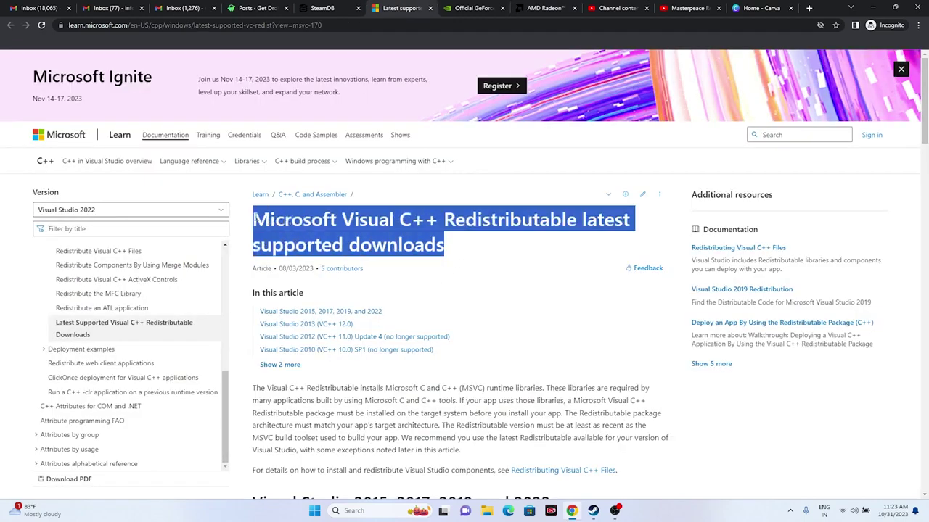
{"action": "scroll", "coordinate": [464, 236], "scroll_direction": "down", "scroll_amount": 1}
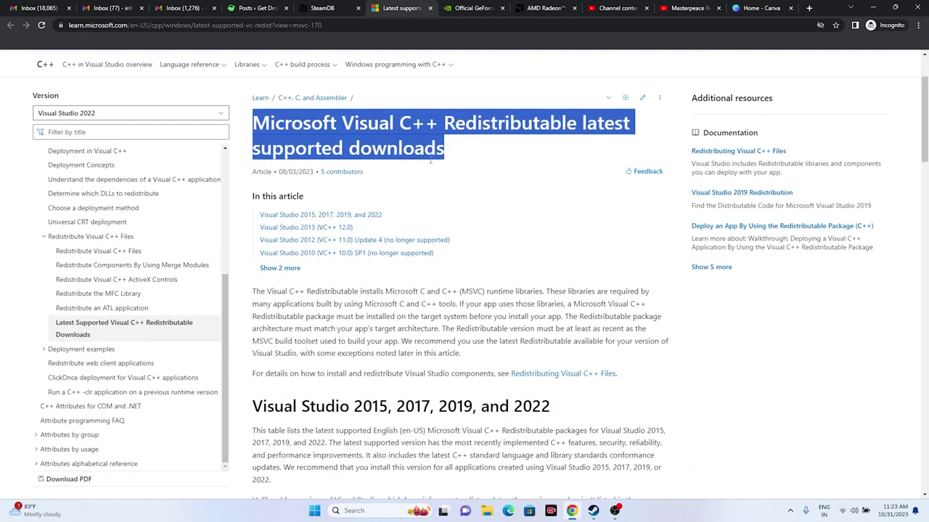
{"action": "scroll", "coordinate": [279, 235], "scroll_direction": "down", "scroll_amount": 4}
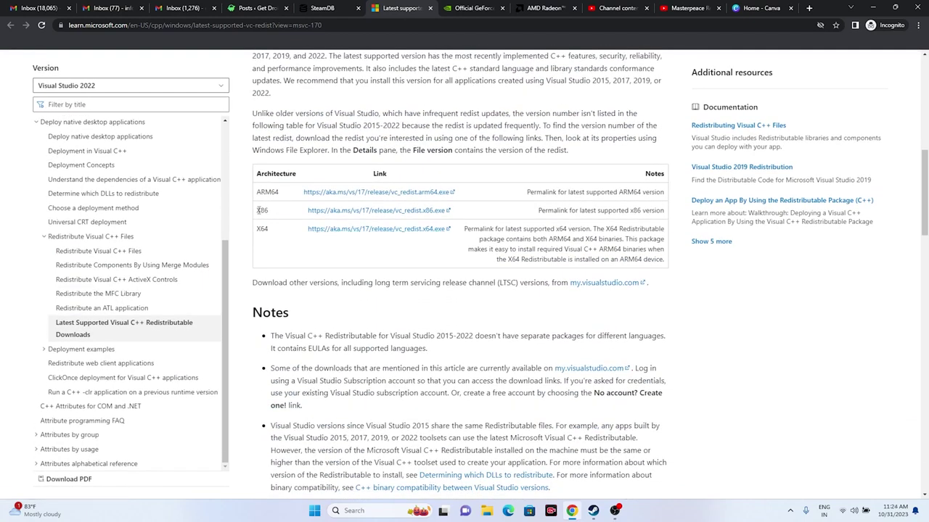
{"action": "left_click_drag", "start_coordinate": [260, 211], "coordinate": [275, 212]}
{"action": "left_click", "coordinate": [273, 249]}
{"action": "left_click", "coordinate": [873, 8]}
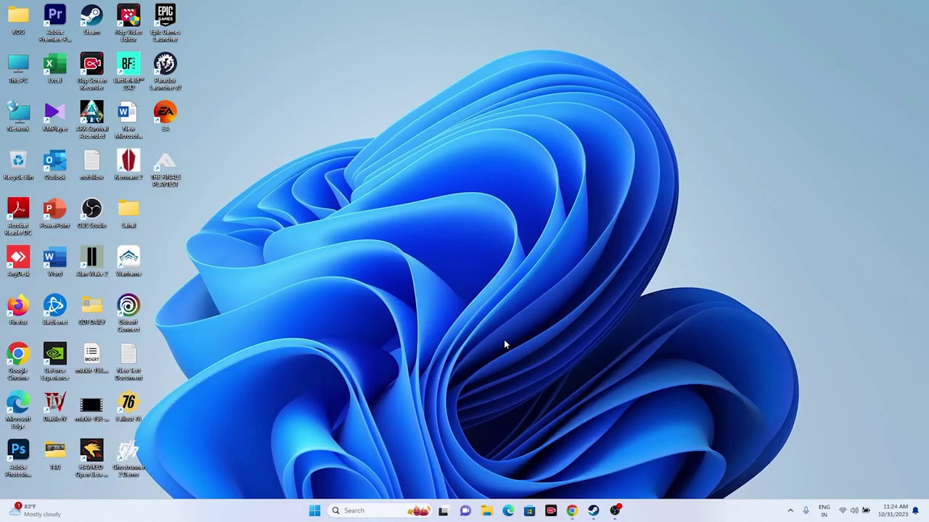
- Check the Windows Update page in Settings, and close Settings
{"action": "left_click", "coordinate": [357, 511]}
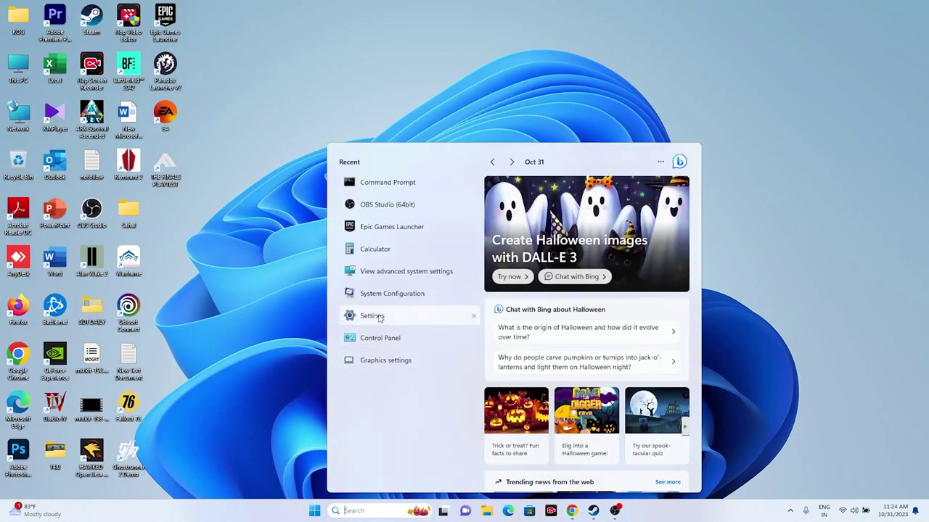
{"action": "left_click", "coordinate": [377, 317]}
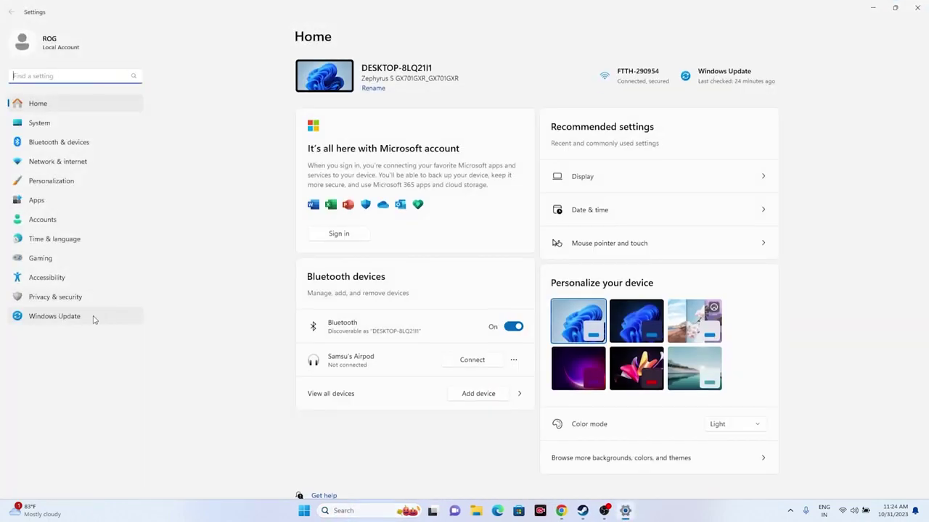
{"action": "left_click", "coordinate": [92, 318]}
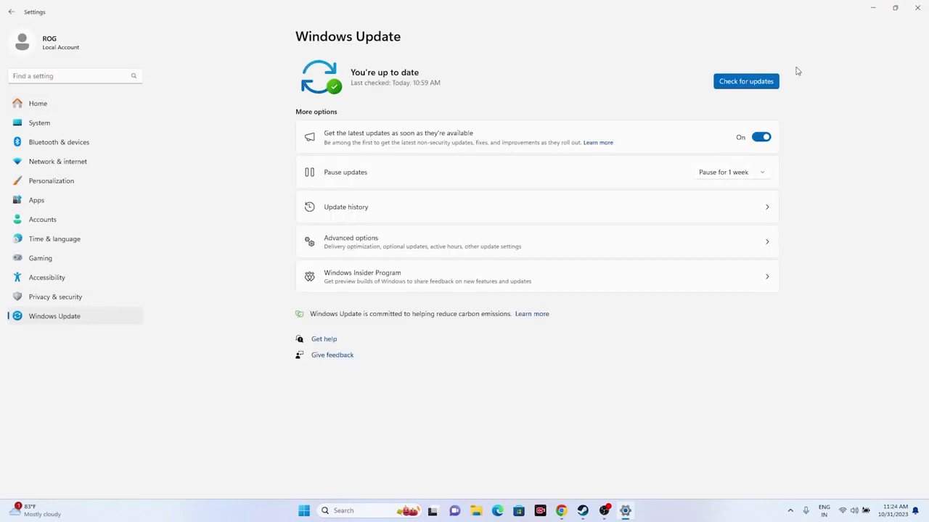
{"action": "left_click", "coordinate": [917, 8]}
- Switch to Steam and locate the uninstall option for THE FINALS PLAYTEST, dismissing the options without choosing it
{"action": "left_click", "coordinate": [593, 513]}
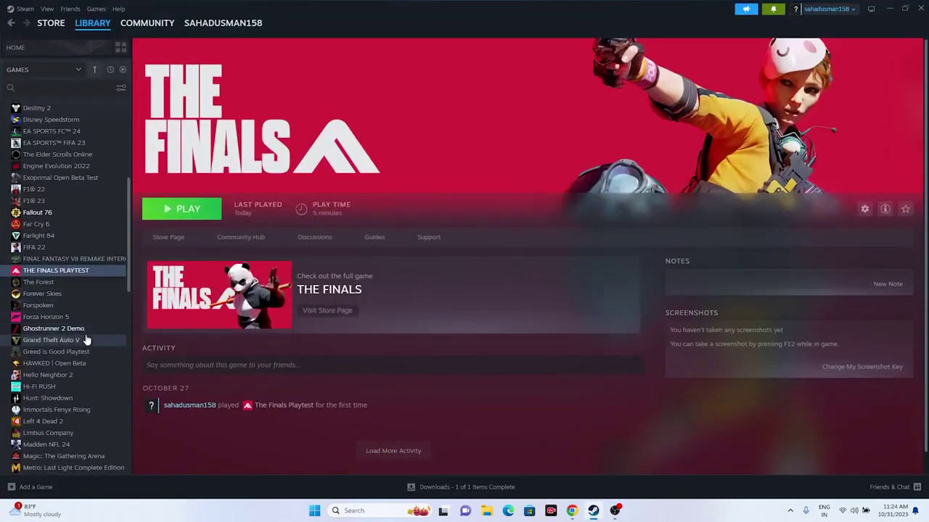
{"action": "right_click", "coordinate": [69, 276]}
{"action": "mouse_move", "coordinate": [95, 331]}
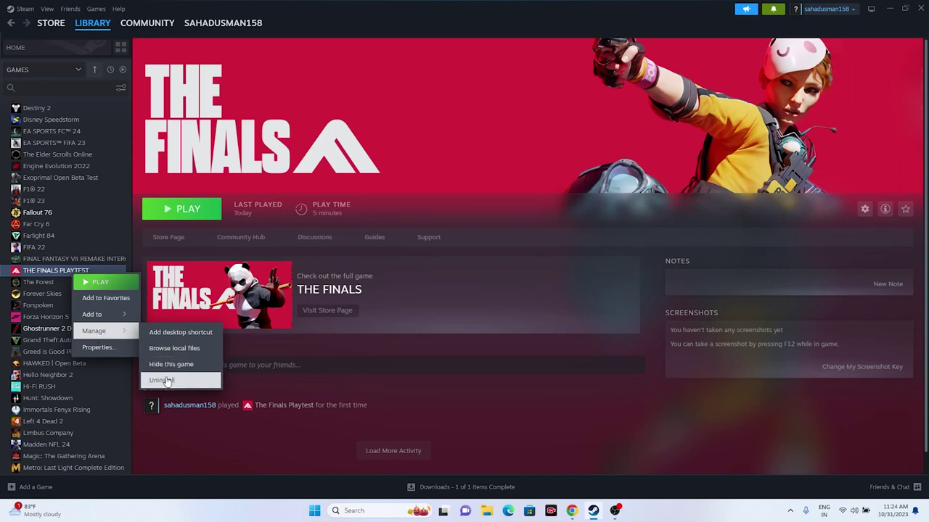
{"action": "left_click", "coordinate": [543, 377]}
- Check the available drives under This PC in File Explorer, and close the window
{"action": "left_click", "coordinate": [486, 509]}
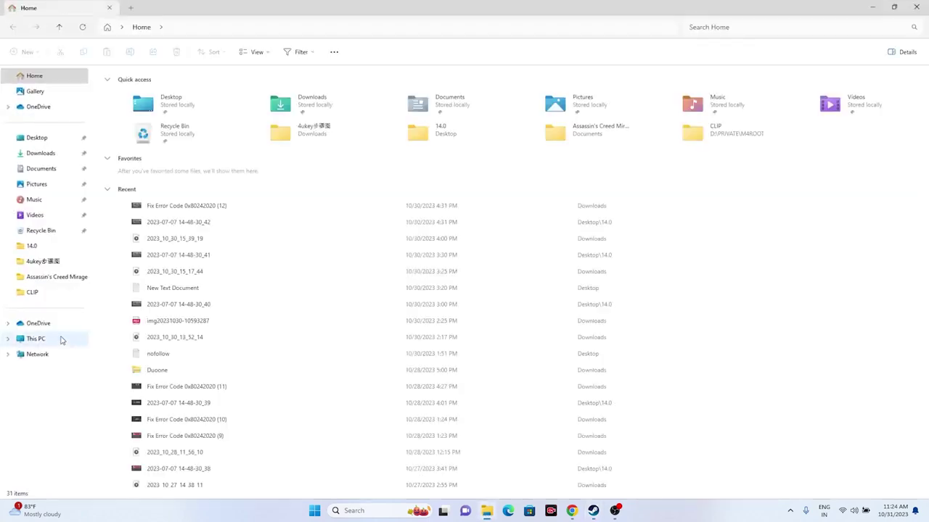
{"action": "left_click", "coordinate": [35, 338]}
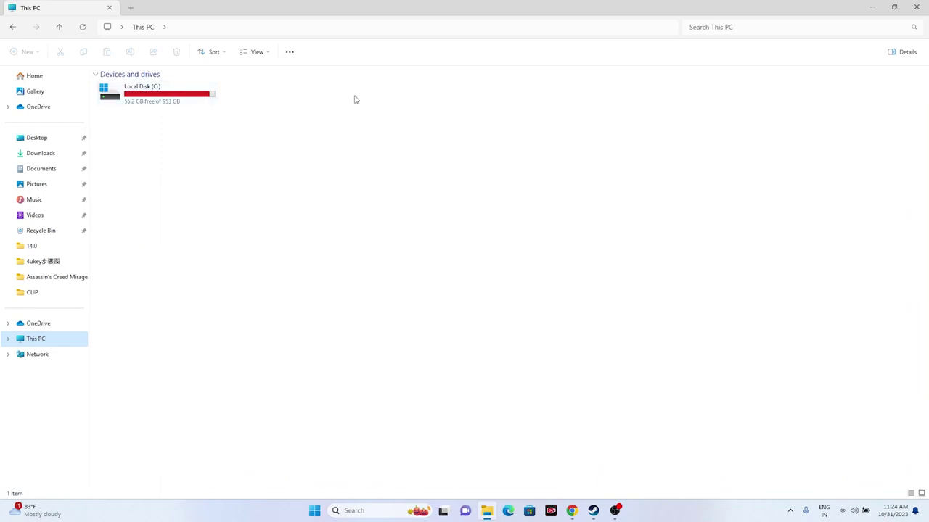
{"action": "left_click", "coordinate": [915, 6]}
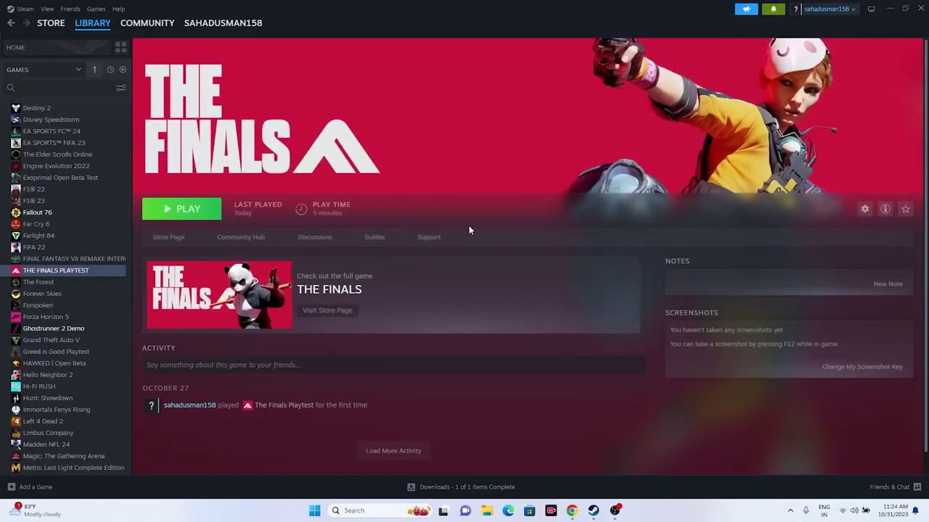
- Verify the integrity of the beta files for THE FINALS PLAYTEST, and close its properties
{"action": "right_click", "coordinate": [63, 275]}
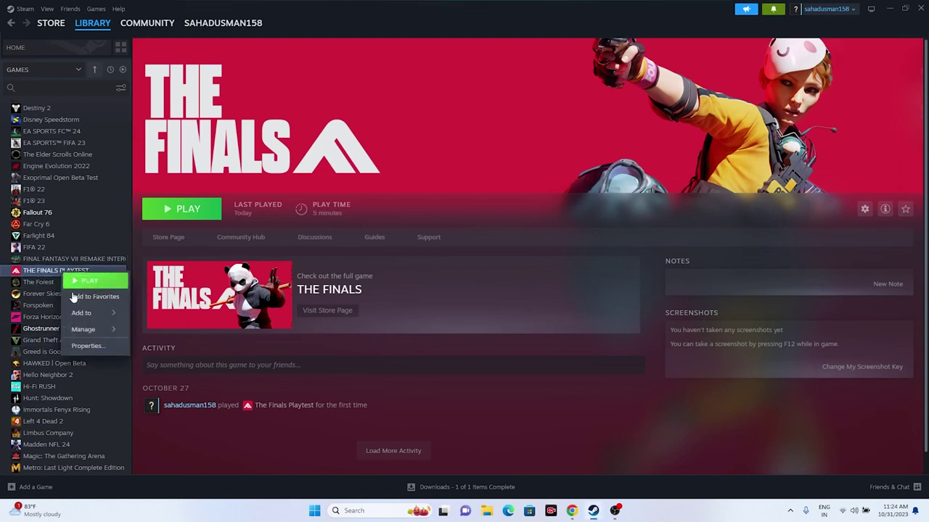
{"action": "left_click", "coordinate": [87, 345]}
{"action": "left_click", "coordinate": [324, 206]}
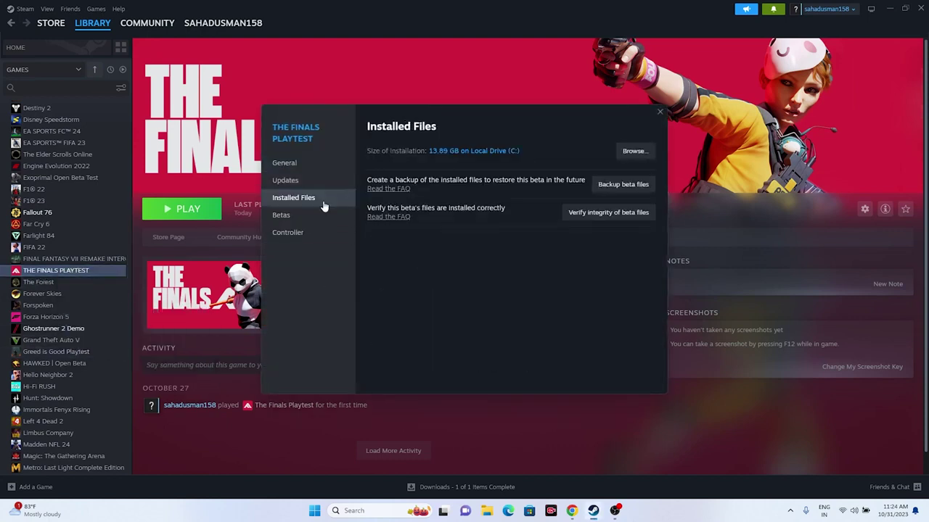
{"action": "left_click", "coordinate": [627, 213]}
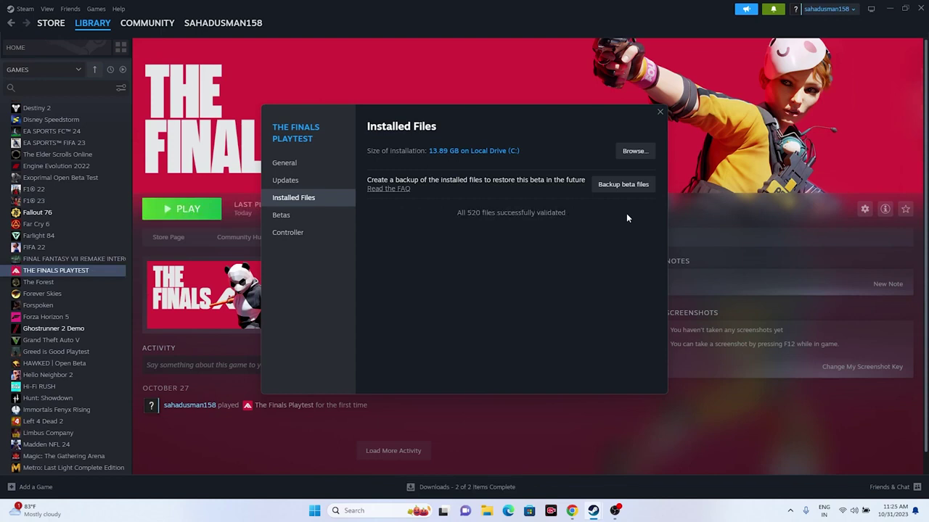
{"action": "left_click", "coordinate": [655, 114]}
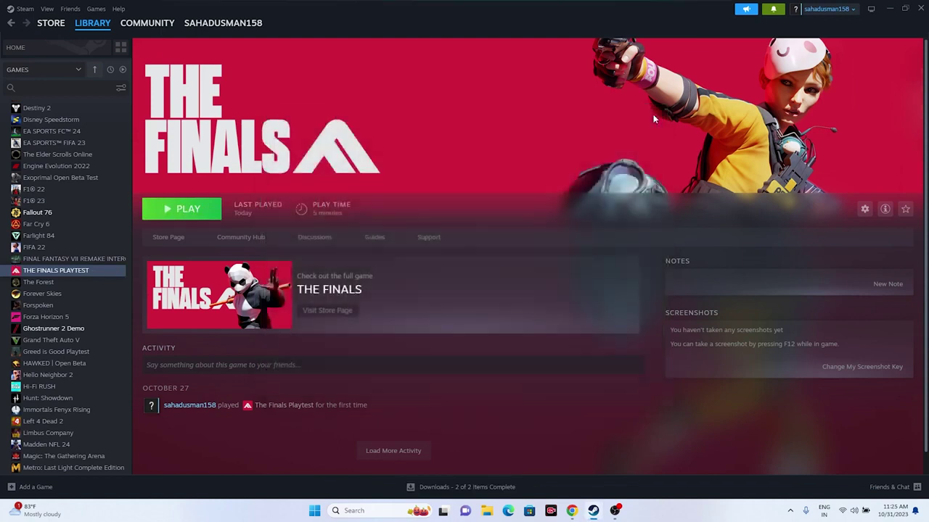